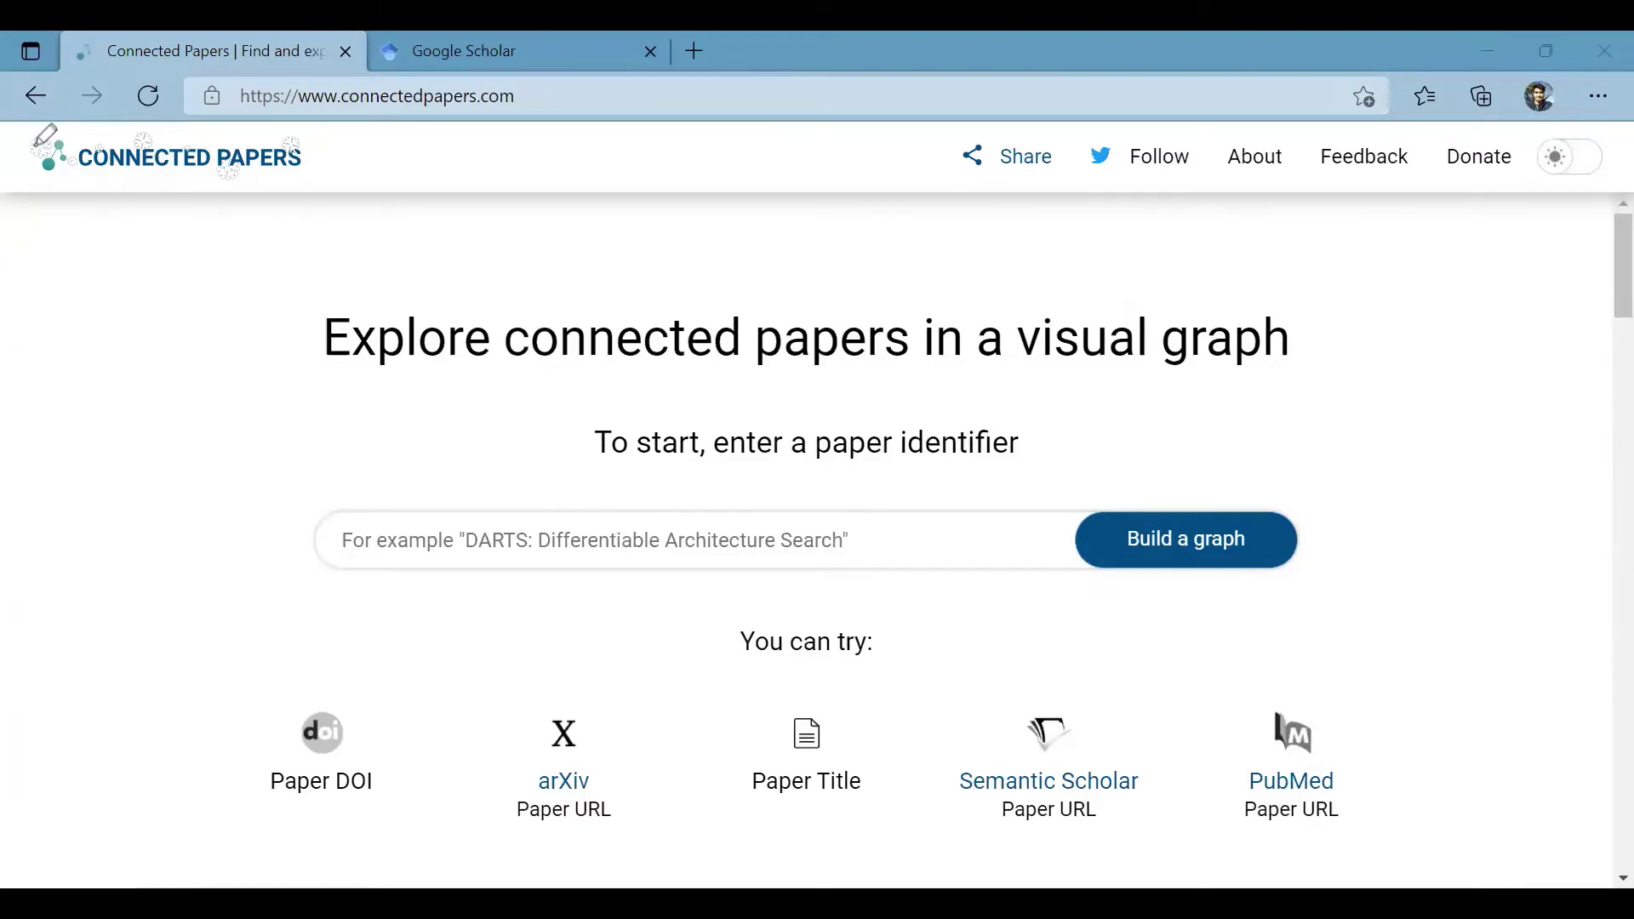
# Review the Connected Papers home page's graph builder and accepted identifiers: paper DOI, paper title, and arXiv, Semantic Scholar and PubMed URLs
pyautogui.moveTo(29, 138)
pyautogui.mouseDown()
pyautogui.moveTo(335, 162)
pyautogui.moveTo(85, 134)
pyautogui.moveTo(294, 167)
pyautogui.mouseUp()
pyautogui.moveTo(1017, 356); pyautogui.dragTo(1291, 374)
pyautogui.moveTo(55, 579)
pyautogui.mouseDown()
pyautogui.moveTo(62, 593)
pyautogui.moveTo(121, 569)
pyautogui.mouseUp()
pyautogui.moveTo(49, 635); pyautogui.dragTo(121, 623)
pyautogui.moveTo(46, 689); pyautogui.dragTo(98, 686)
pyautogui.moveTo(1125, 521)
pyautogui.mouseDown()
pyautogui.moveTo(1234, 521)
pyautogui.moveTo(1192, 512)
pyautogui.mouseUp()
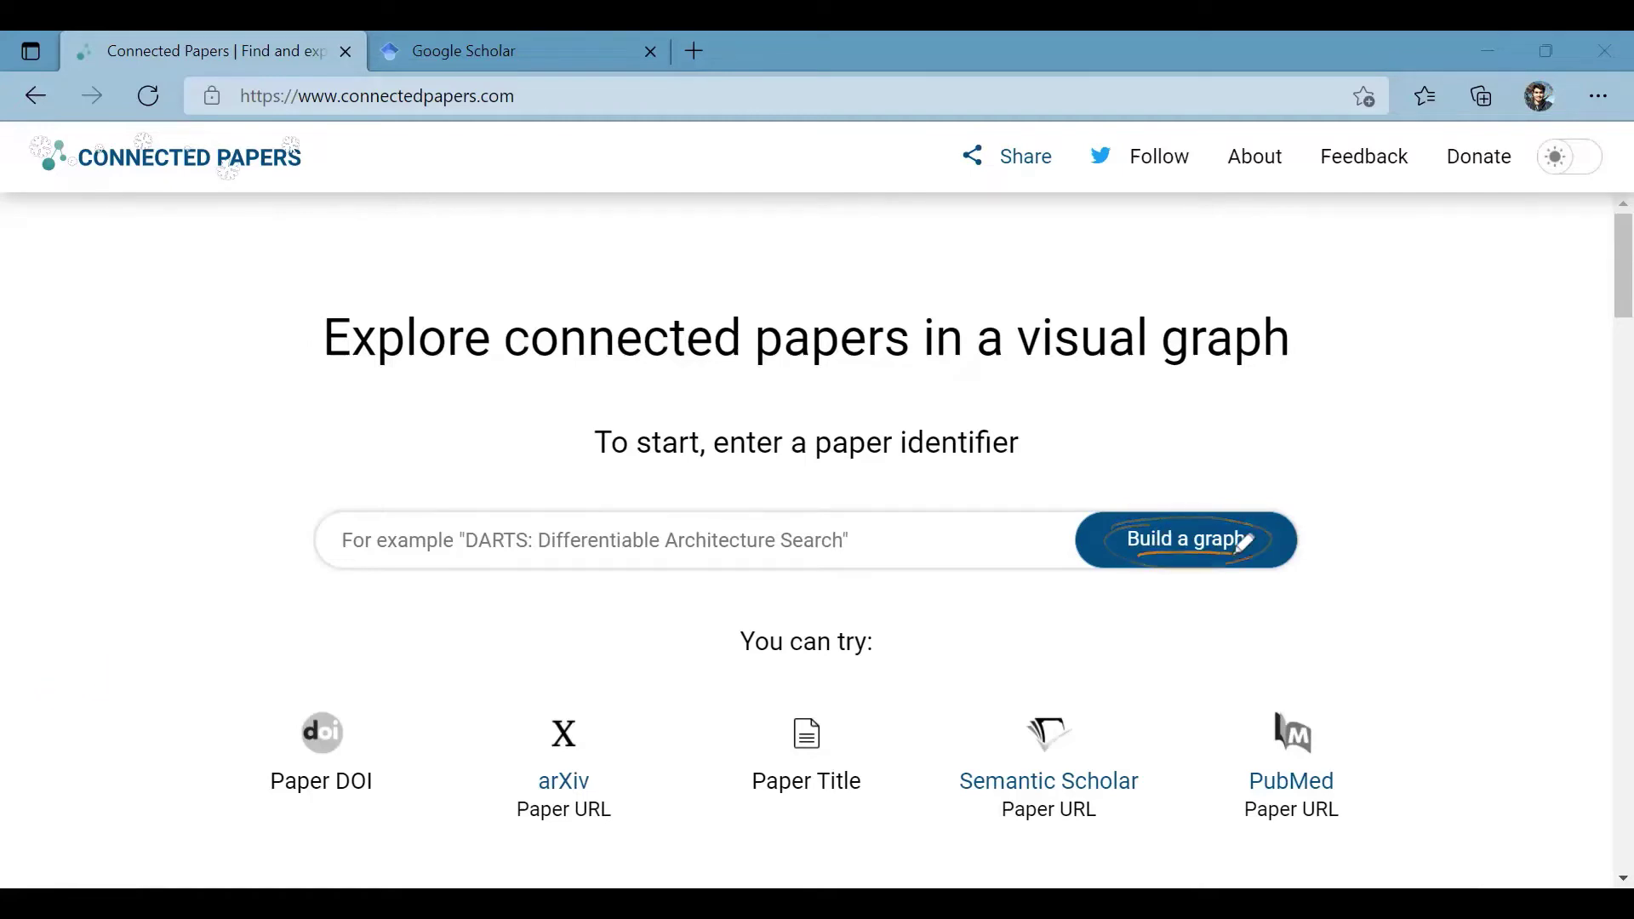
pyautogui.moveTo(318, 813); pyautogui.dragTo(394, 796)
pyautogui.moveTo(822, 798); pyautogui.dragTo(874, 798)
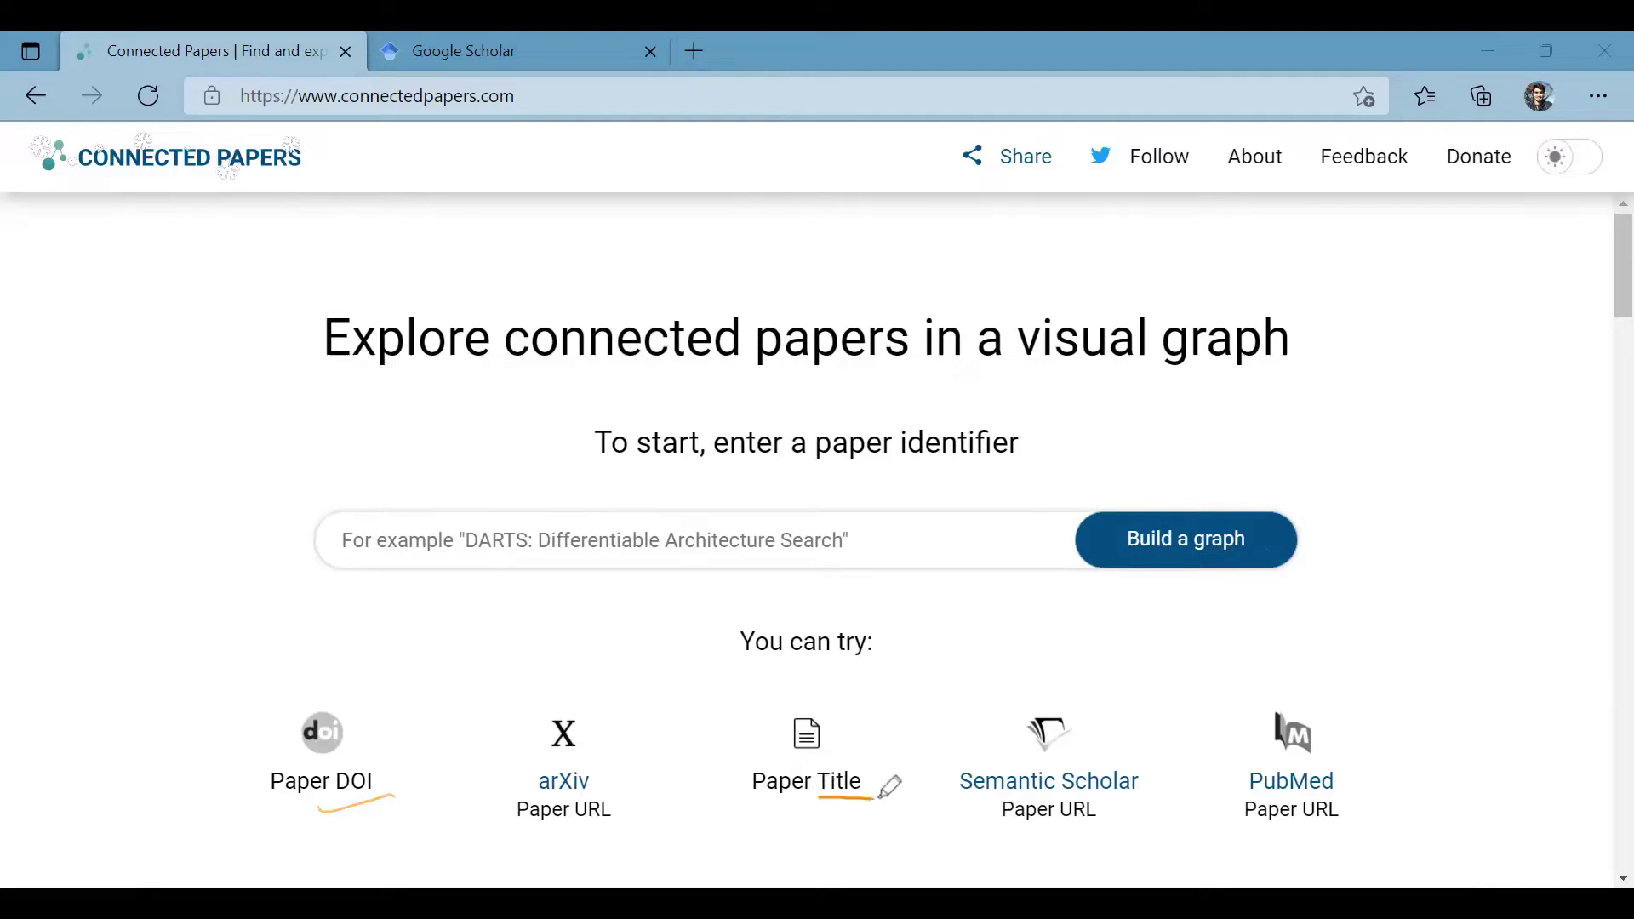
pyautogui.moveTo(1090, 799)
pyautogui.mouseDown()
pyautogui.moveTo(960, 800)
pyautogui.moveTo(1064, 764)
pyautogui.moveTo(946, 792)
pyautogui.mouseUp()
pyautogui.moveTo(1241, 776)
pyautogui.mouseDown()
pyautogui.moveTo(1244, 791)
pyautogui.moveTo(1364, 779)
pyautogui.moveTo(1241, 788)
pyautogui.moveTo(1345, 824)
pyautogui.mouseUp()
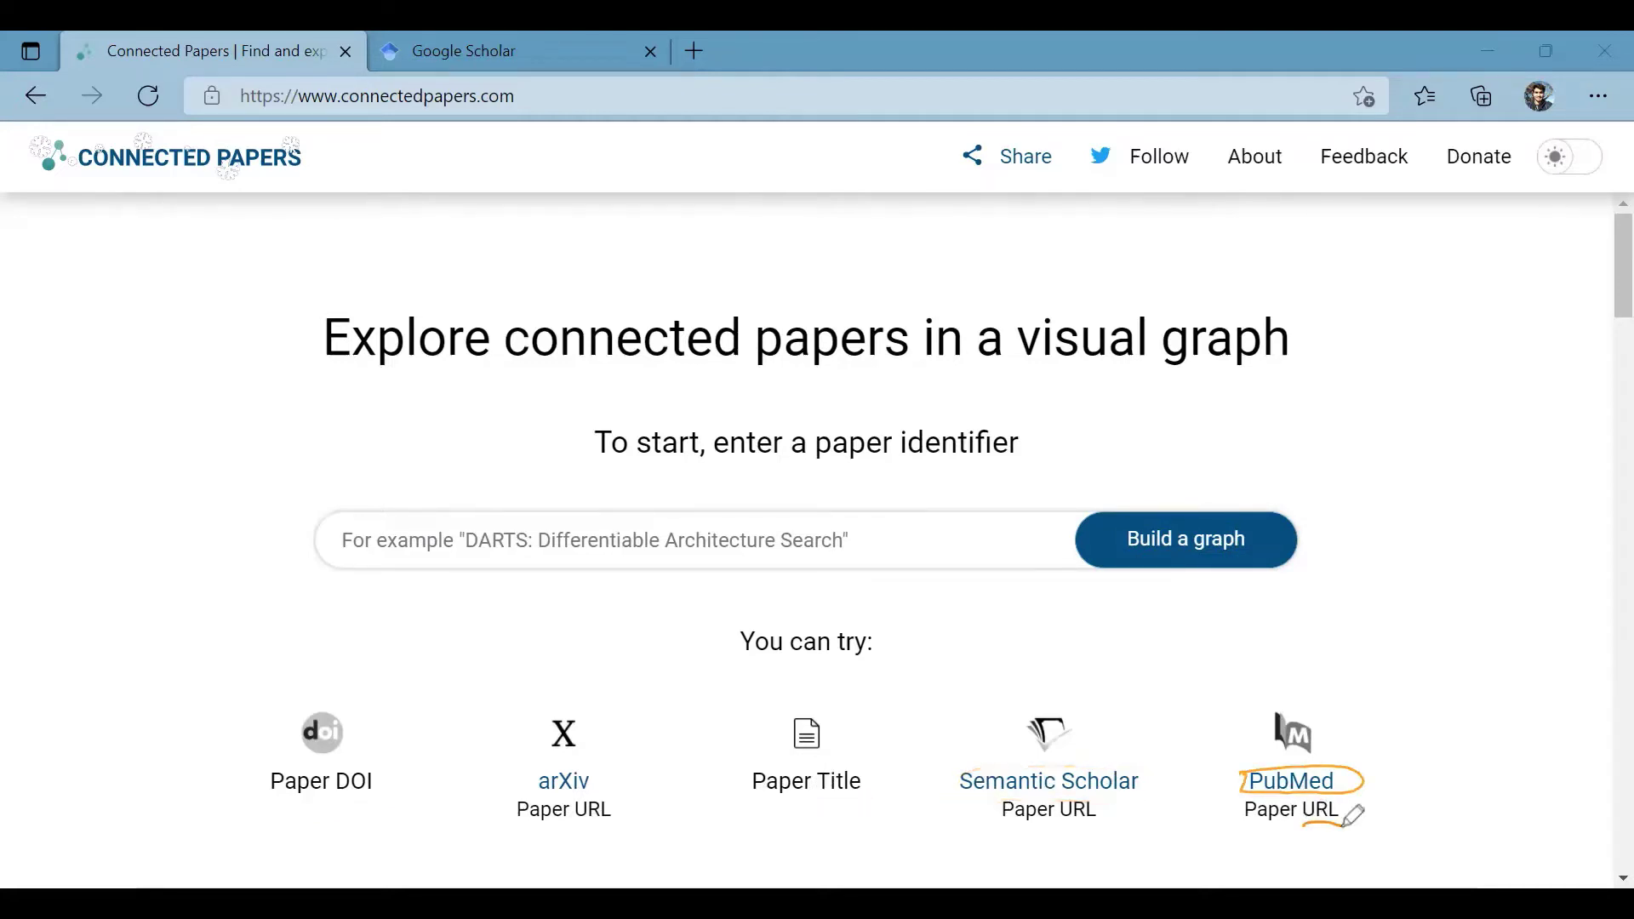
pyautogui.moveTo(256, 745)
pyautogui.mouseDown()
pyautogui.moveTo(263, 732)
pyautogui.moveTo(417, 791)
pyautogui.moveTo(273, 734)
pyautogui.mouseUp()
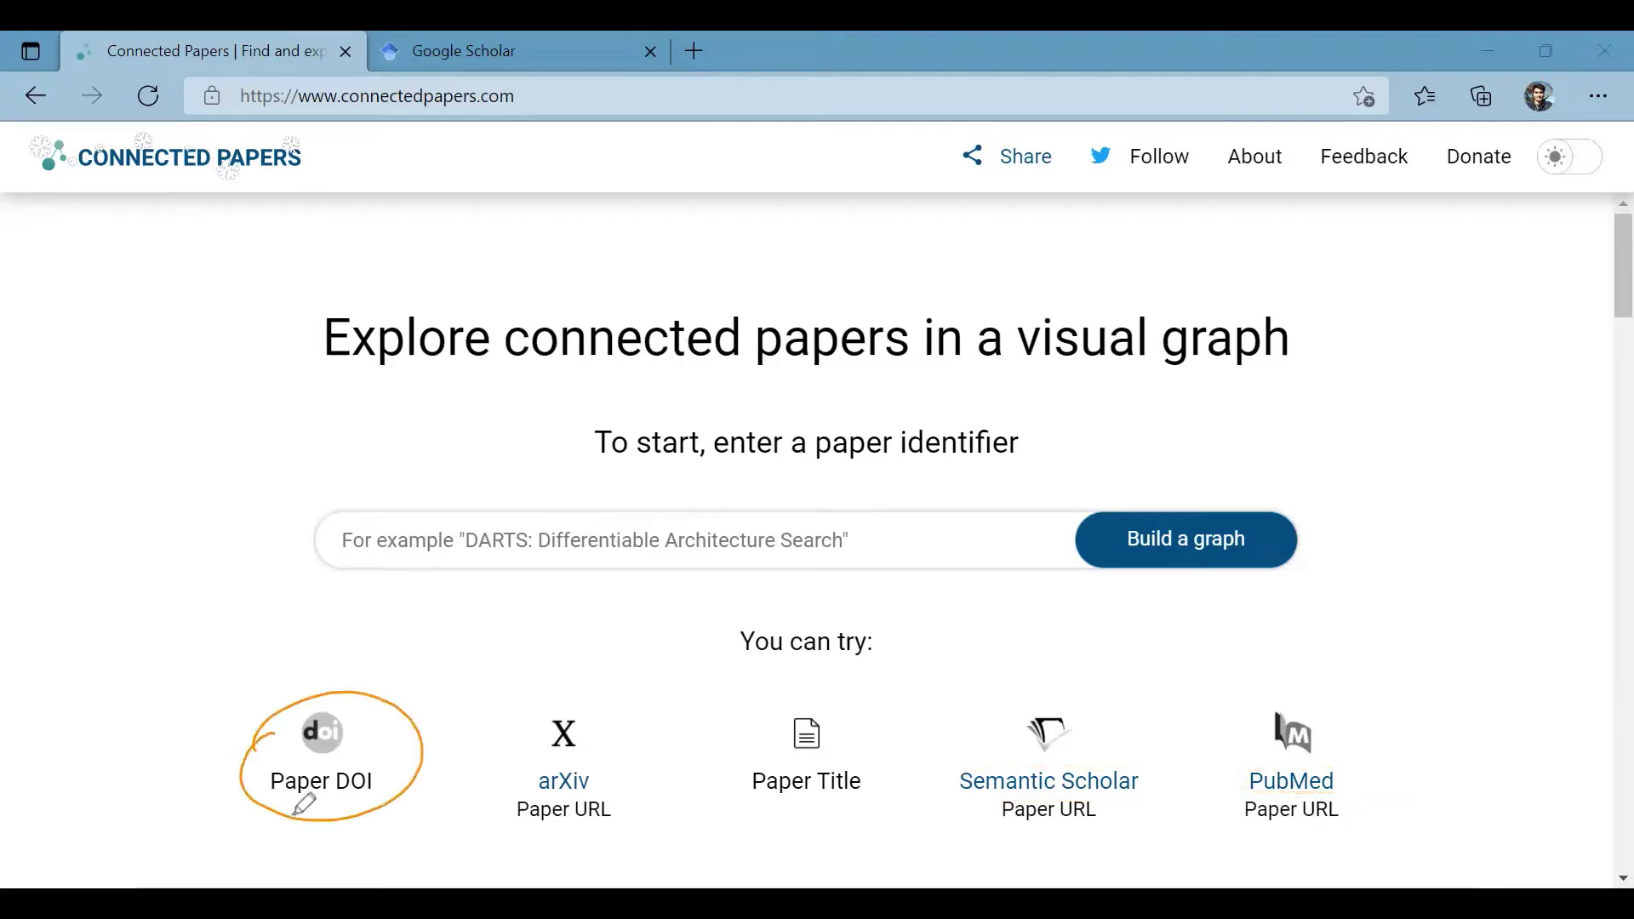
pyautogui.moveTo(305, 839)
pyautogui.mouseDown()
pyautogui.moveTo(368, 851)
pyautogui.moveTo(309, 877)
pyautogui.mouseUp()
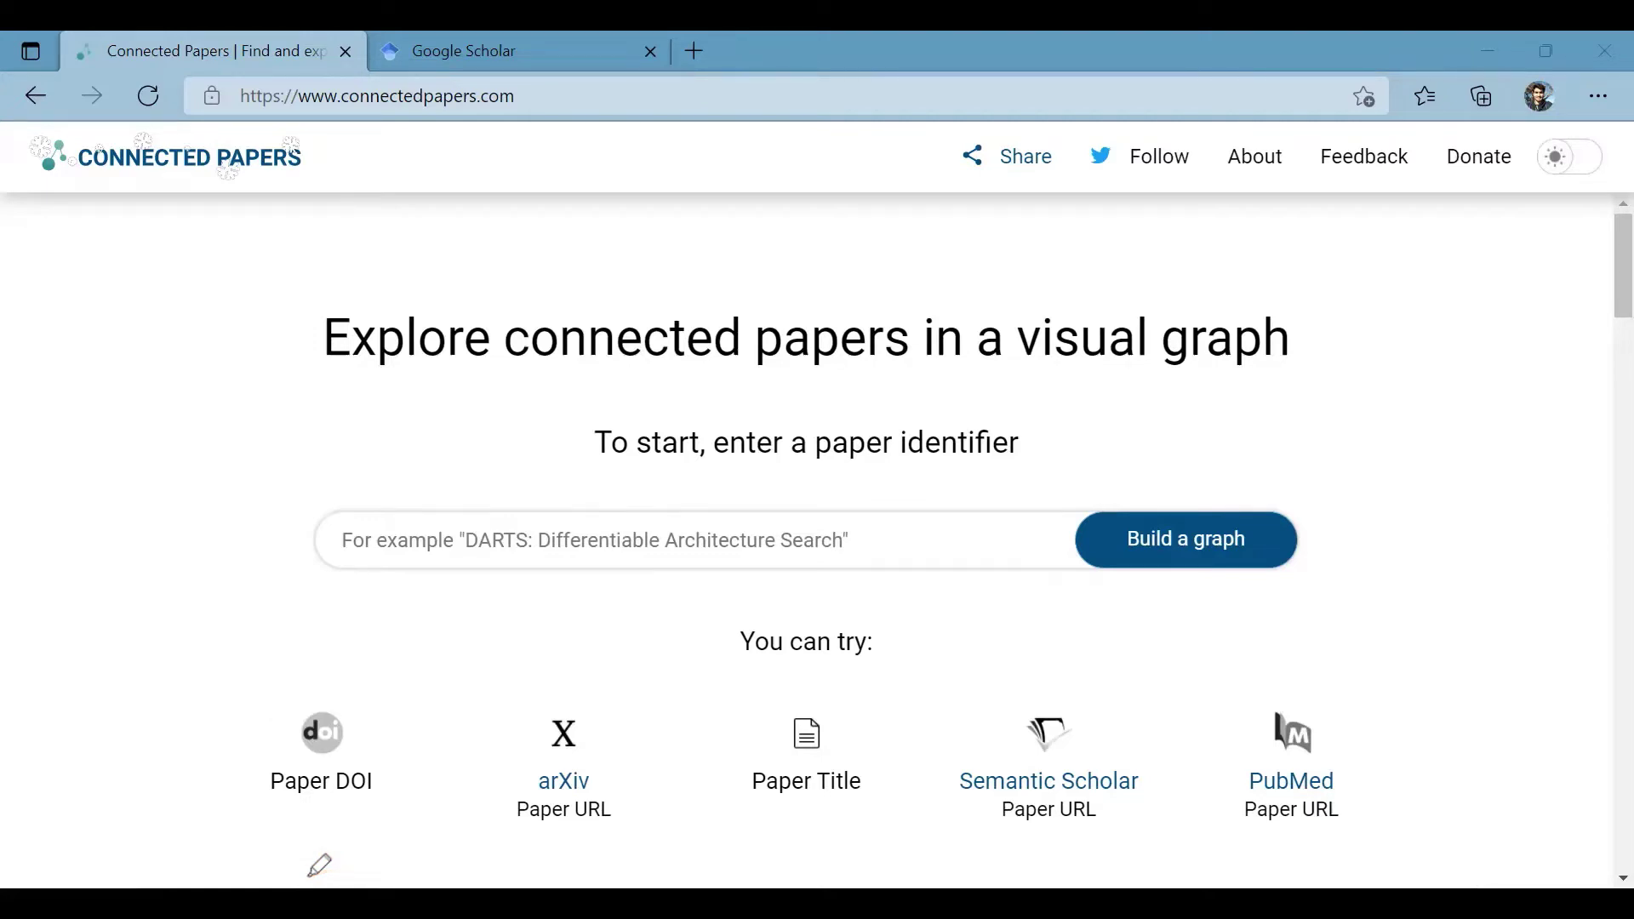
# Switch to Google Scholar, search for "Arctic sea ice" and open the article "Arctic sea ice extent plummets in 2007"
pyautogui.hotkey('ctrl', 'Tab')
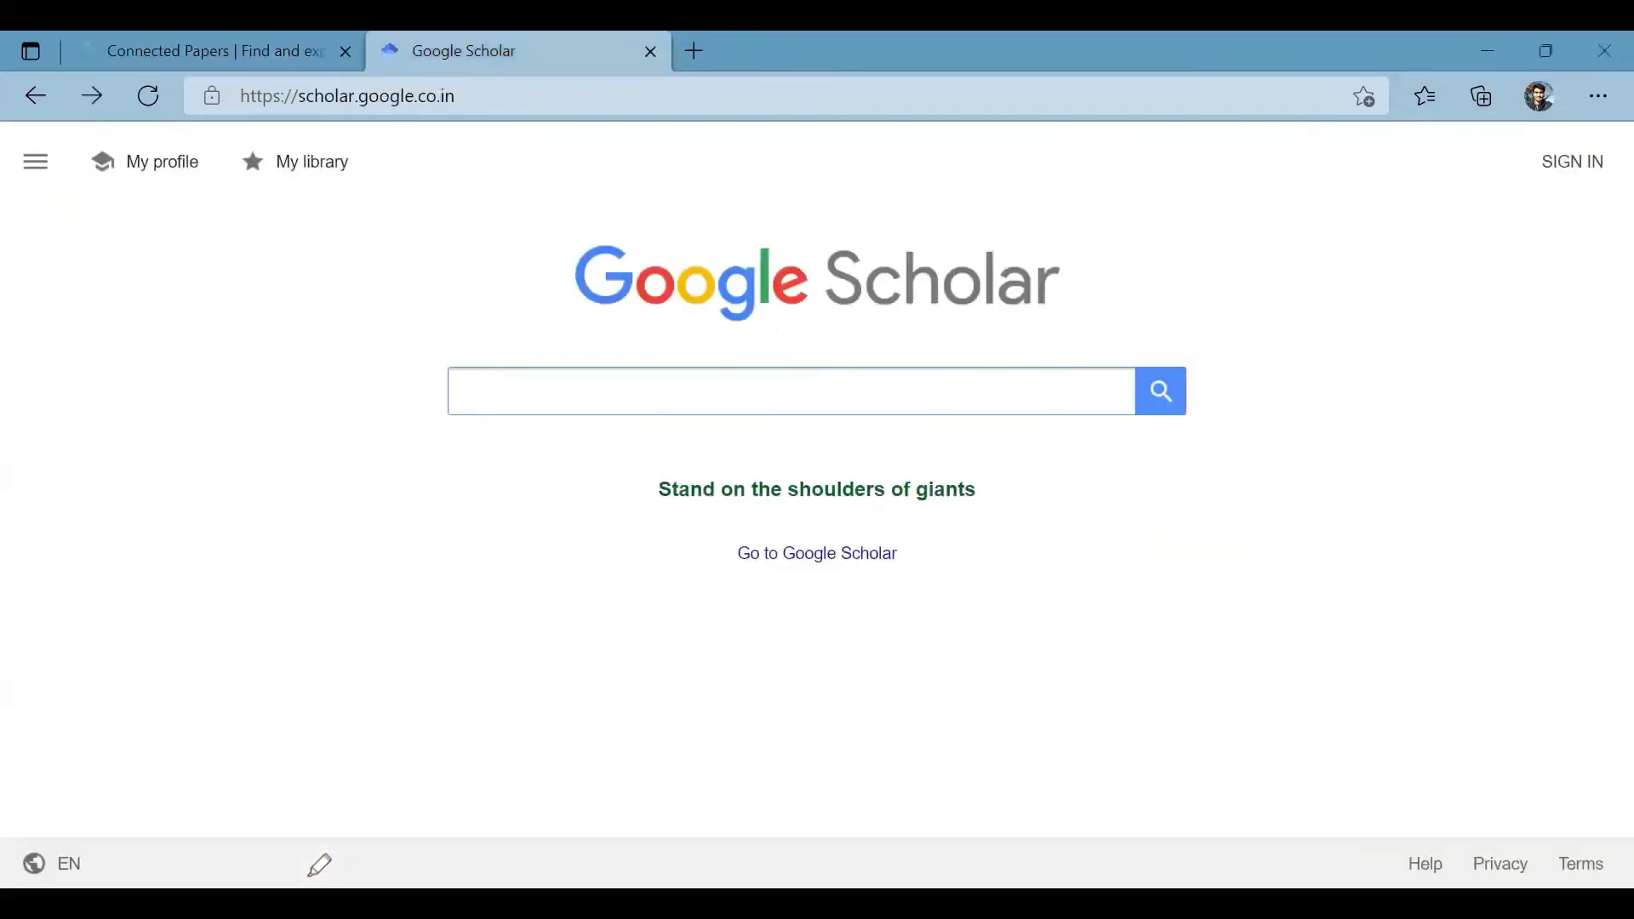
pyautogui.press('Down')
pyautogui.press('Return')
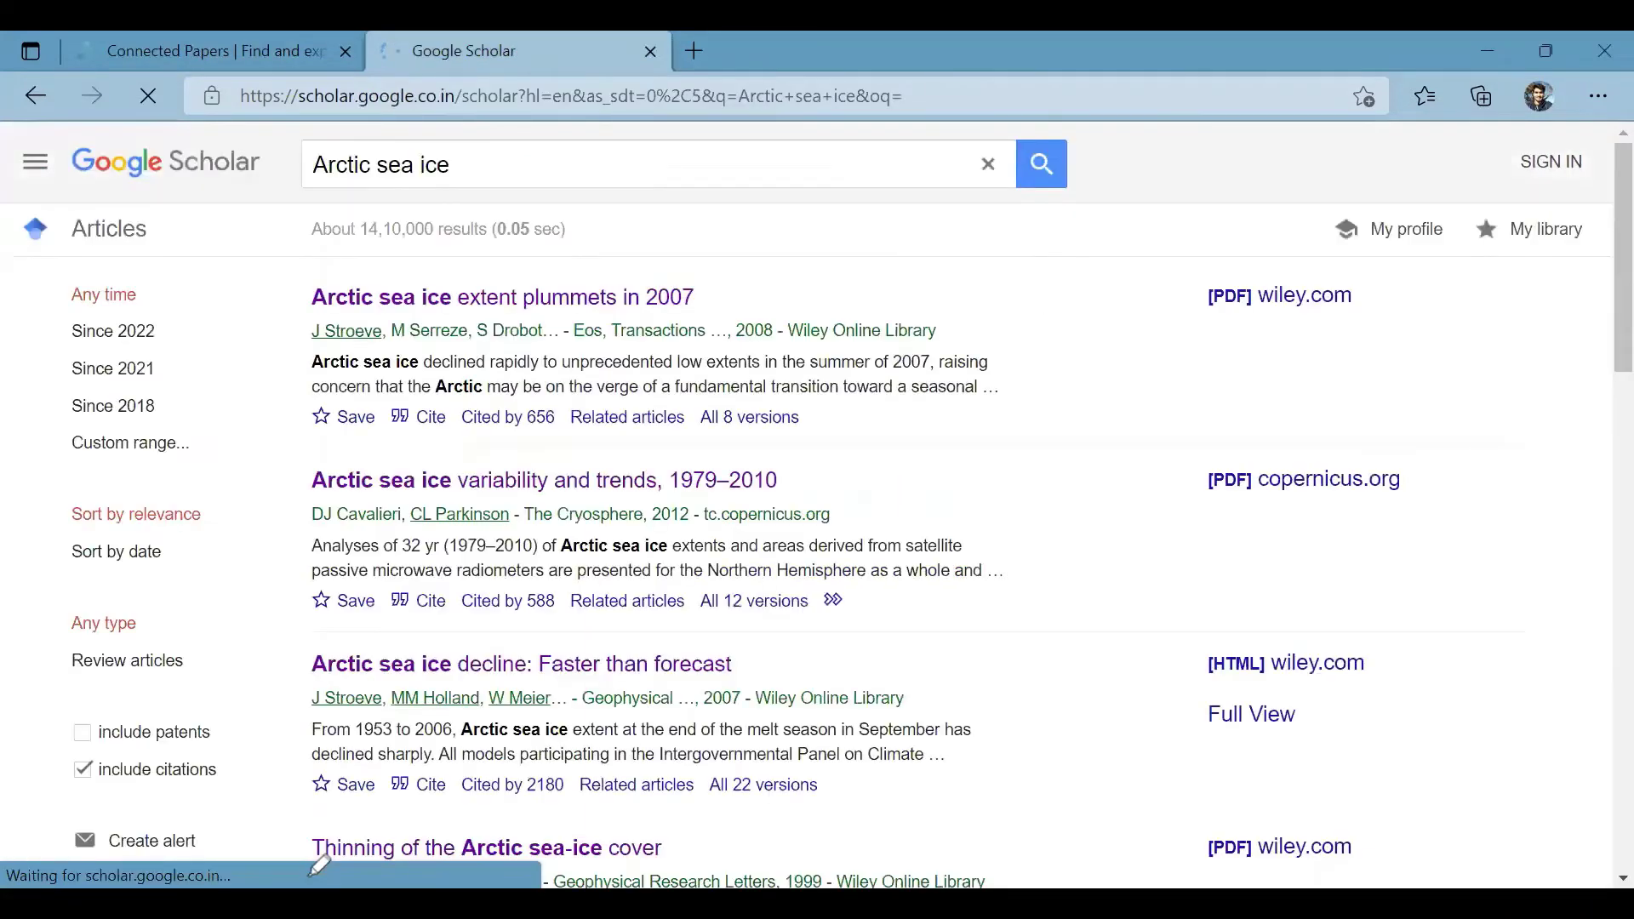
pyautogui.click(502, 297)
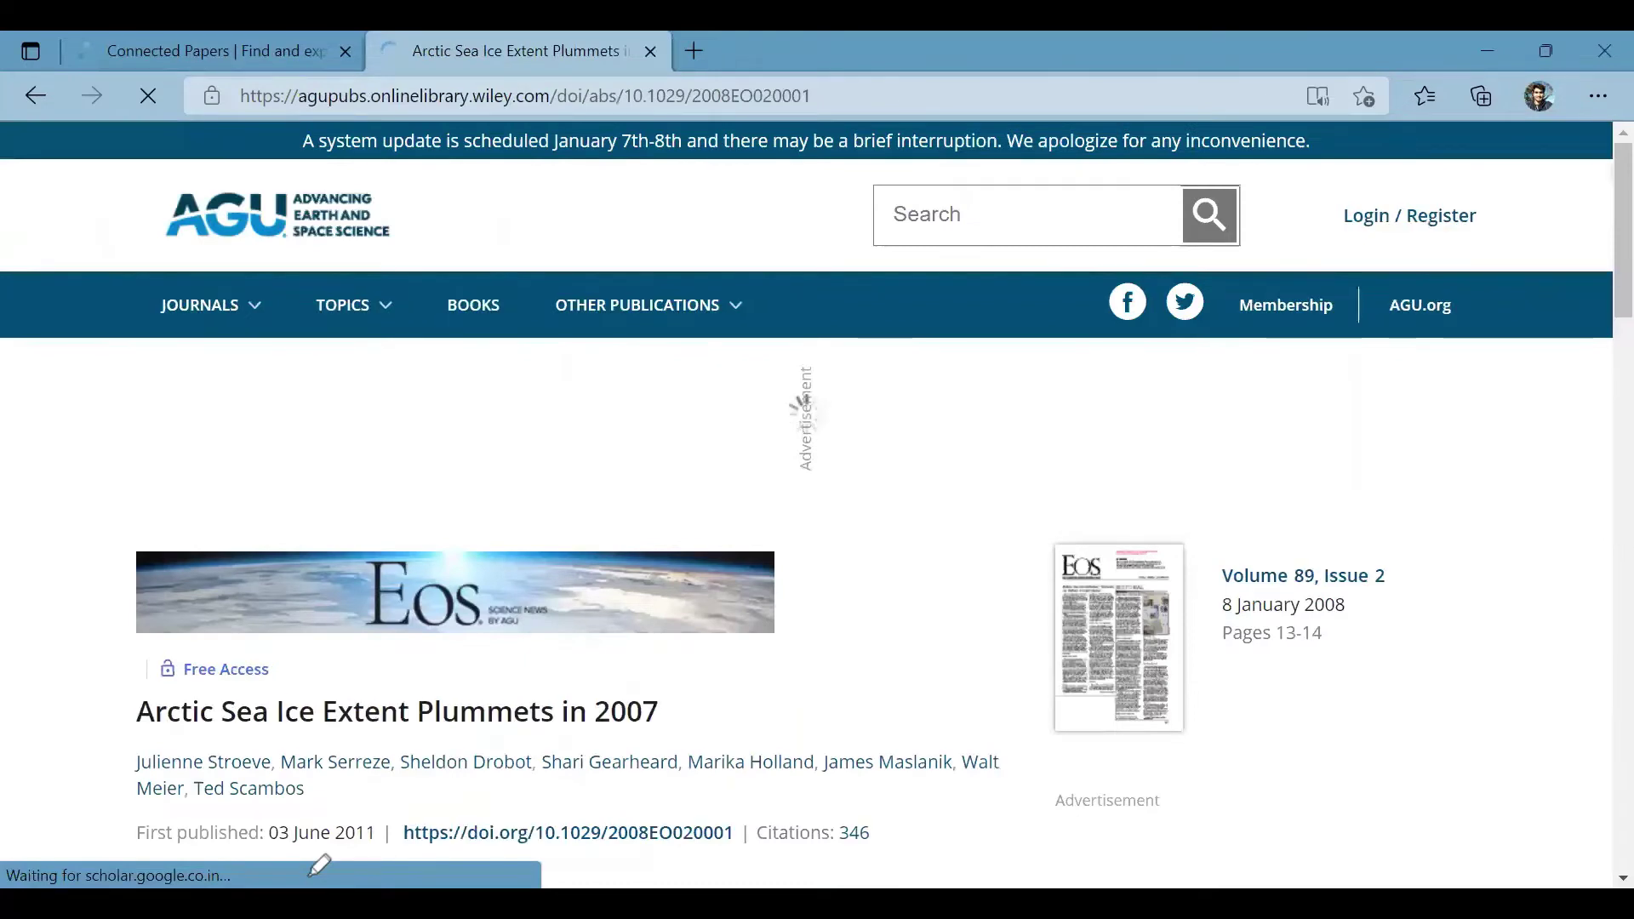
pyautogui.scroll(-1, 320, 865)
pyautogui.scroll(-2, 319, 865)
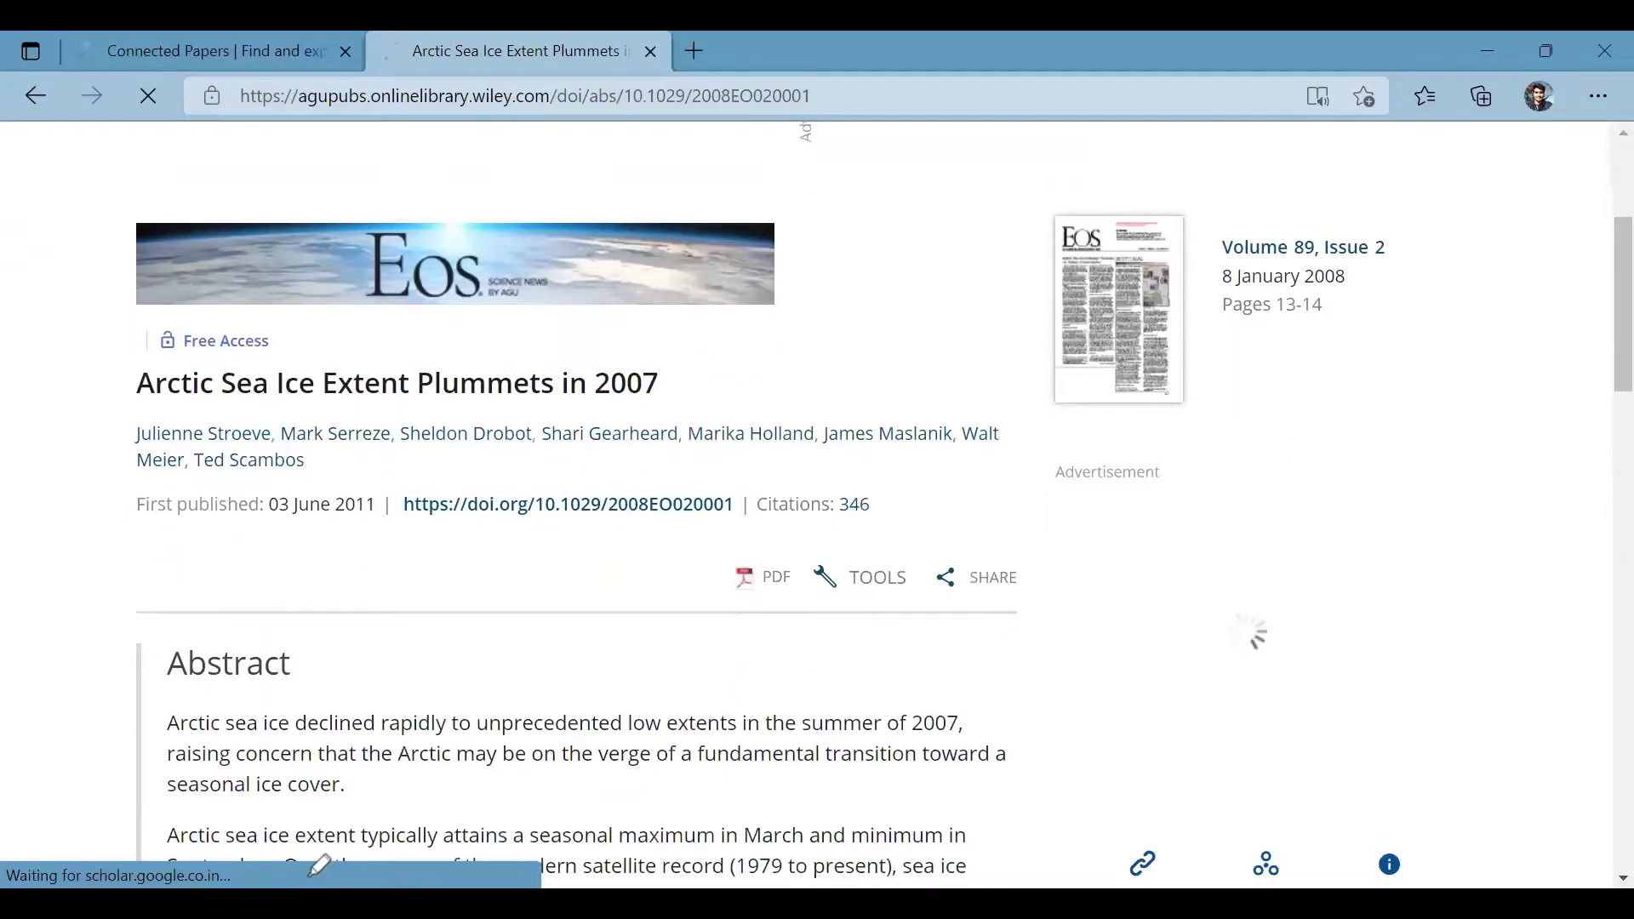
pyautogui.scroll(-2, 319, 866)
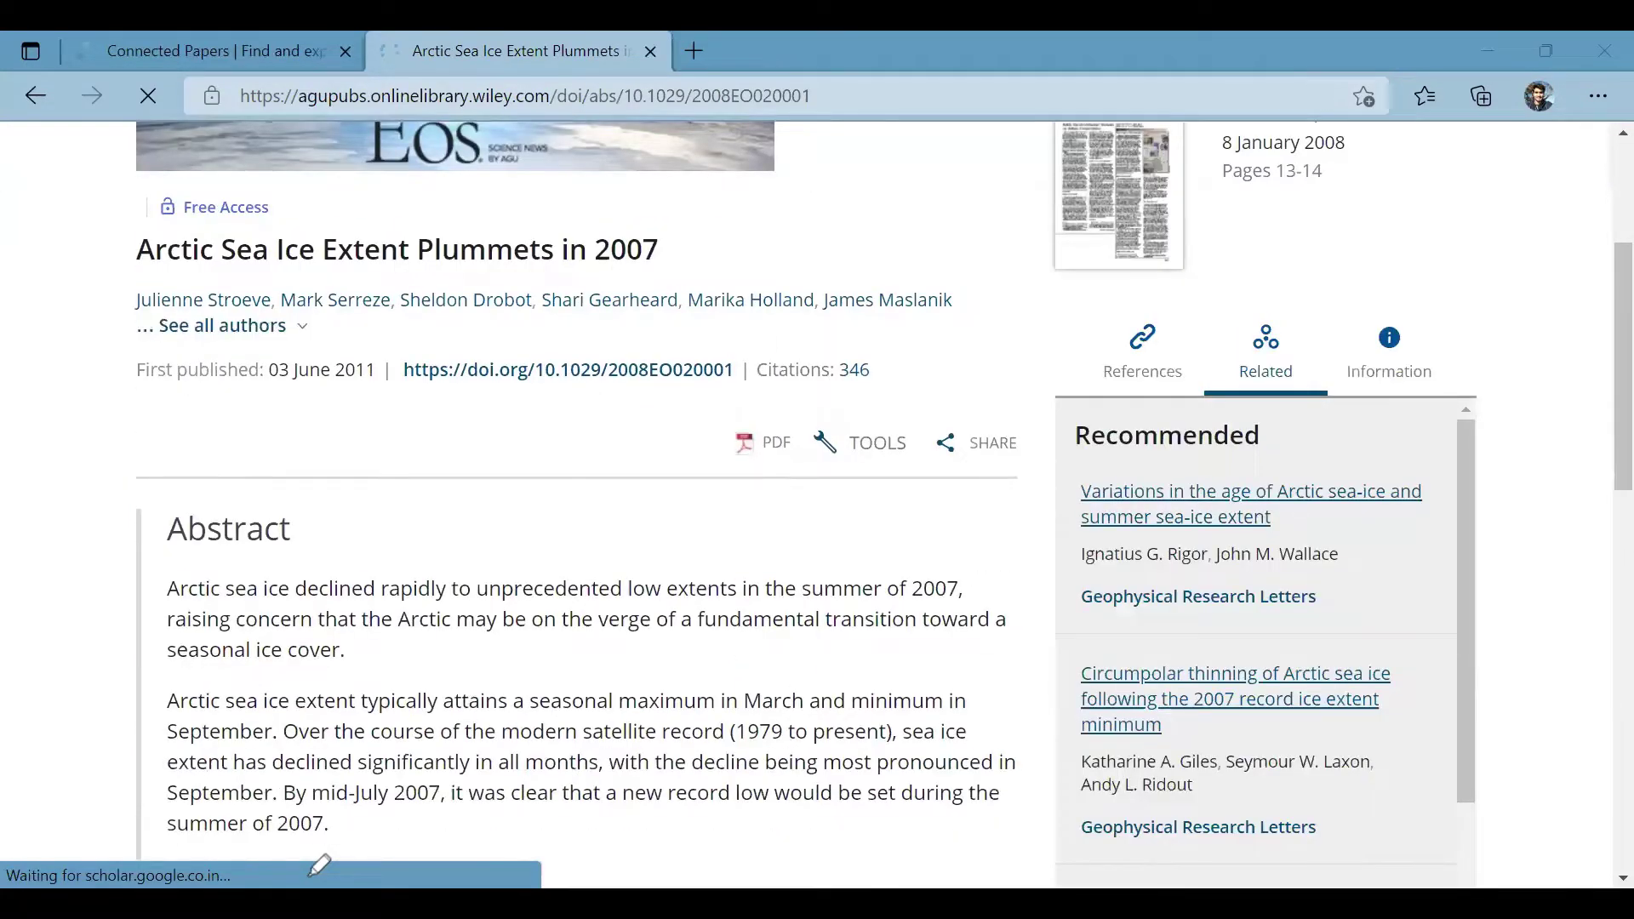
pyautogui.moveTo(400, 343)
pyautogui.mouseDown()
pyautogui.moveTo(723, 340)
pyautogui.moveTo(378, 344)
pyautogui.moveTo(673, 385)
pyautogui.mouseUp()
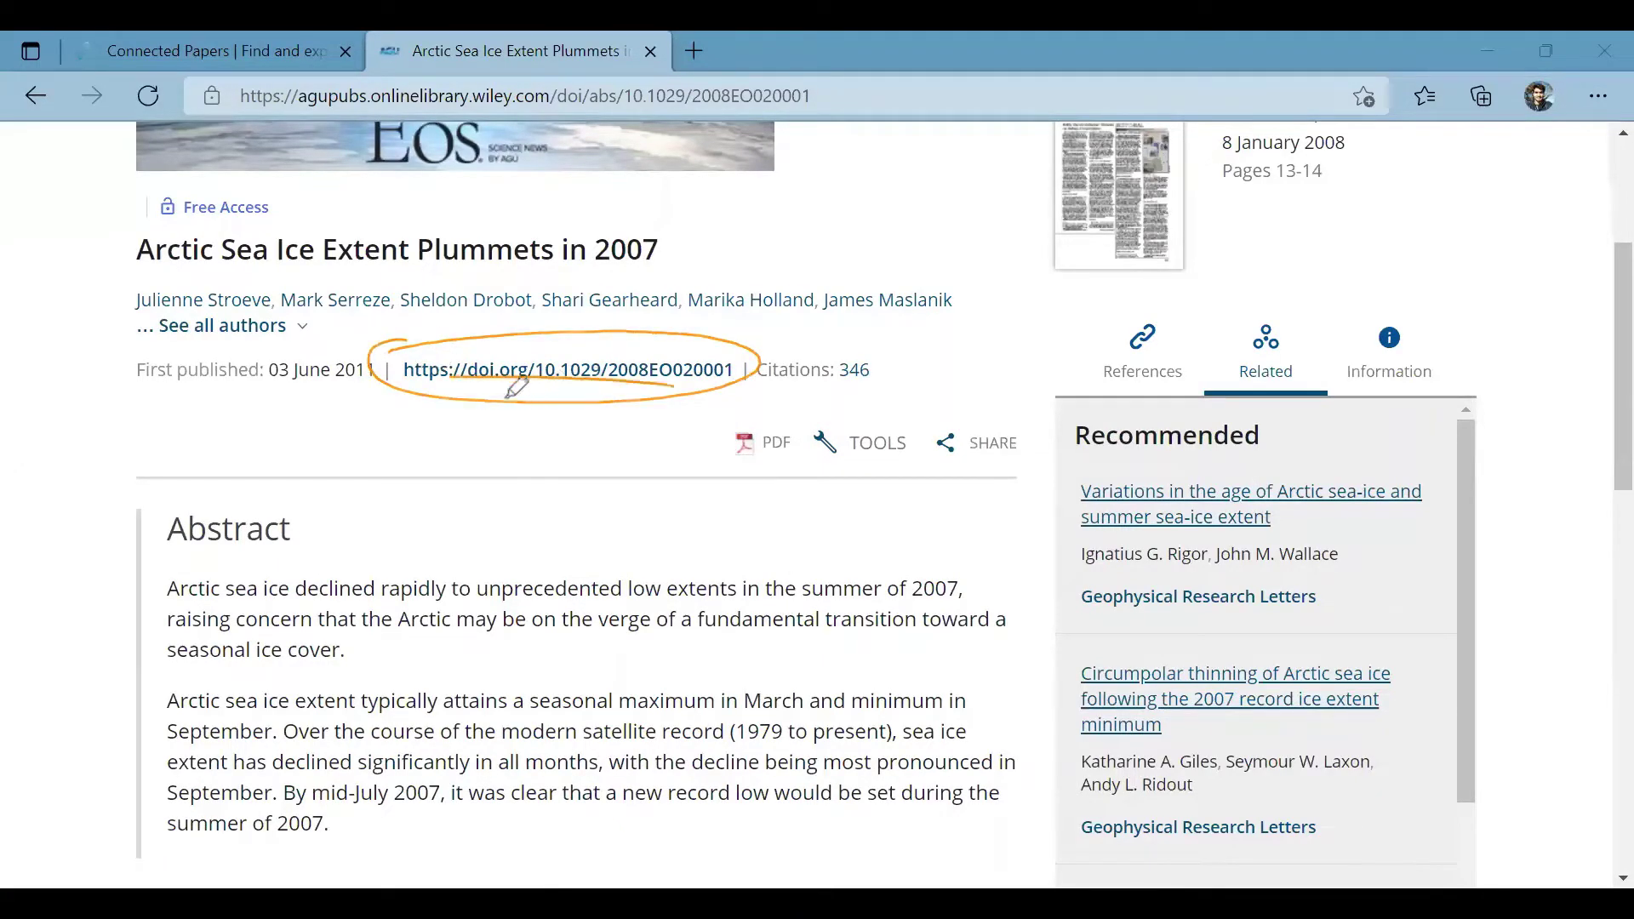
pyautogui.moveTo(473, 409)
pyautogui.mouseDown()
pyautogui.moveTo(493, 426)
pyautogui.moveTo(584, 419)
pyautogui.moveTo(474, 438)
pyautogui.mouseUp()
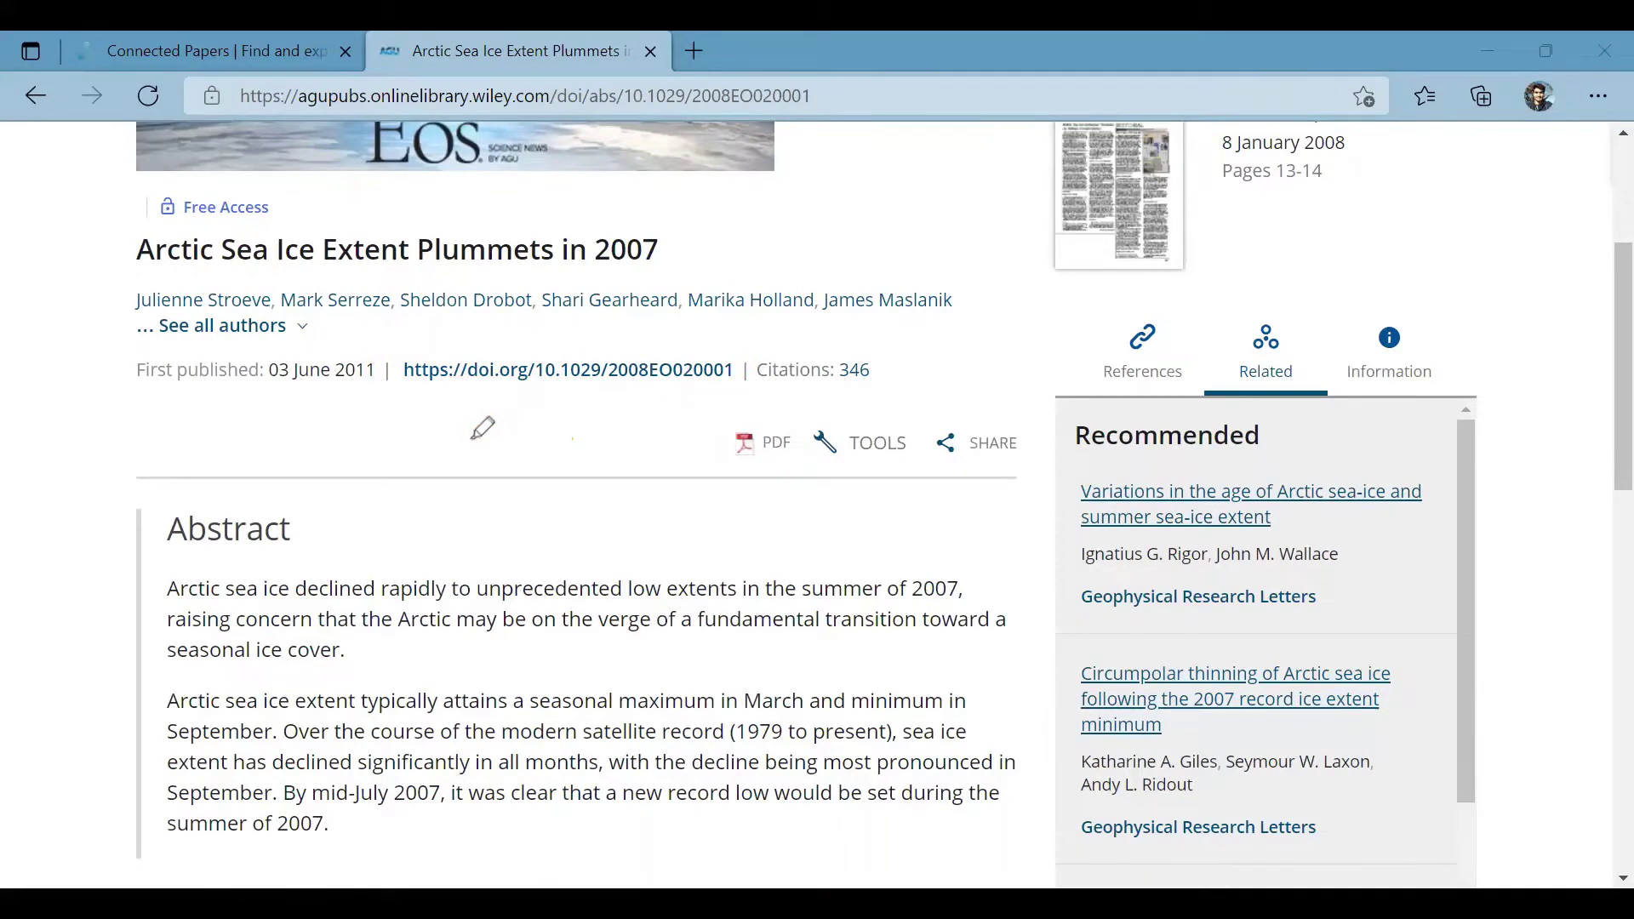
# Return to Connected Papers, paste the article's DOI as the paper identifier and build its graph
pyautogui.click(216, 51)
pyautogui.click(634, 539)
pyautogui.rightClick(342, 352)
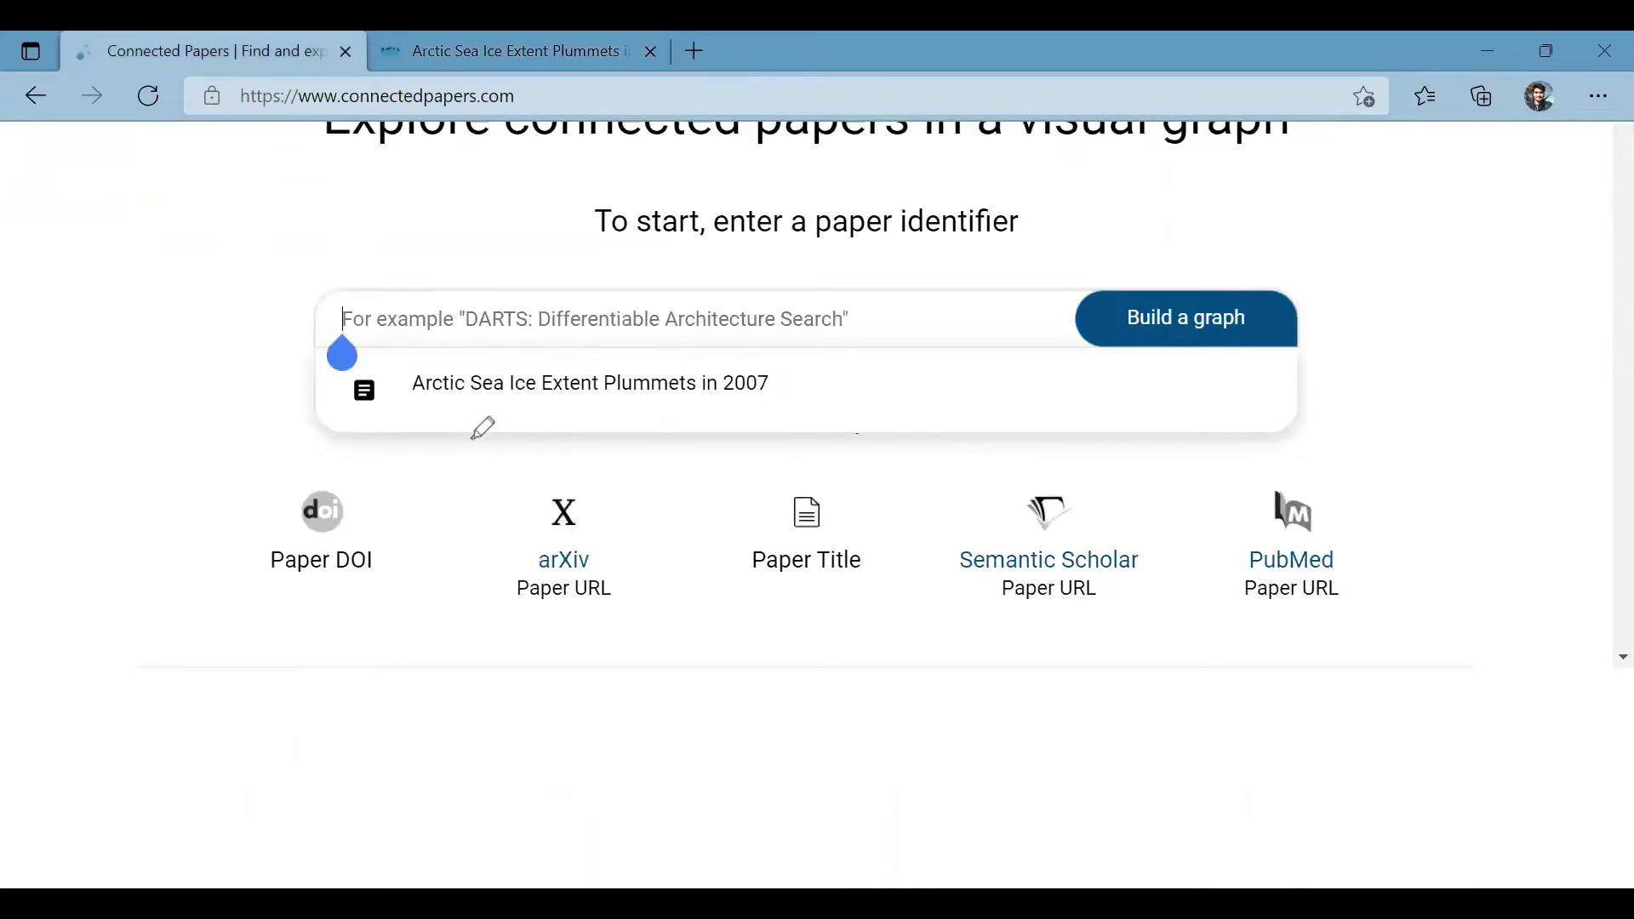
pyautogui.click(296, 278)
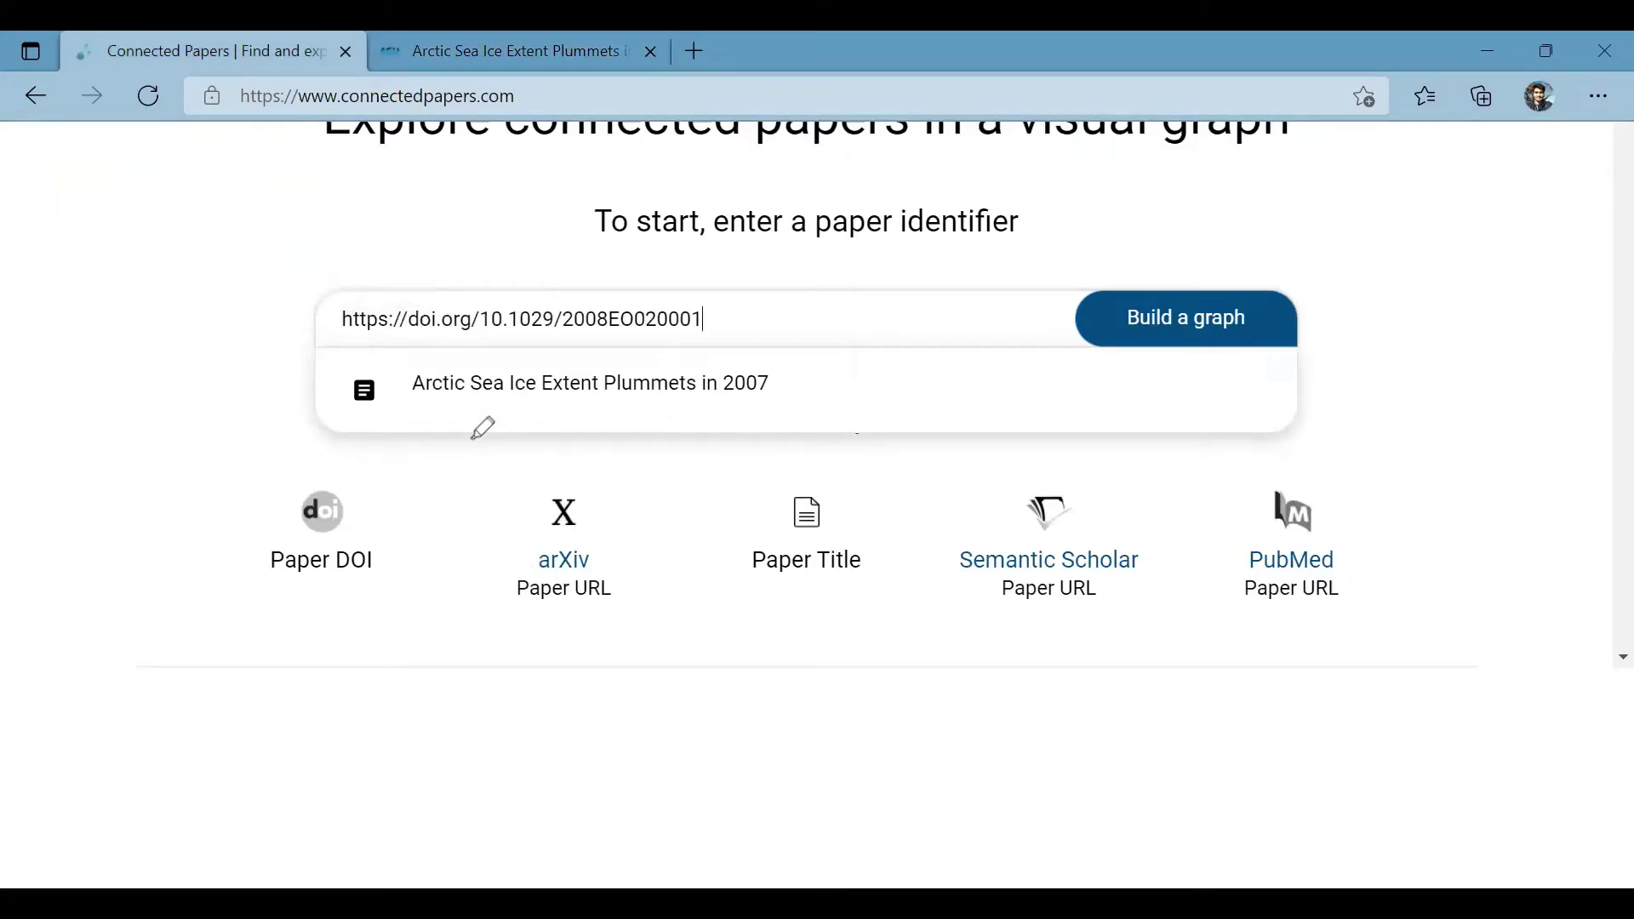
pyautogui.click(483, 428)
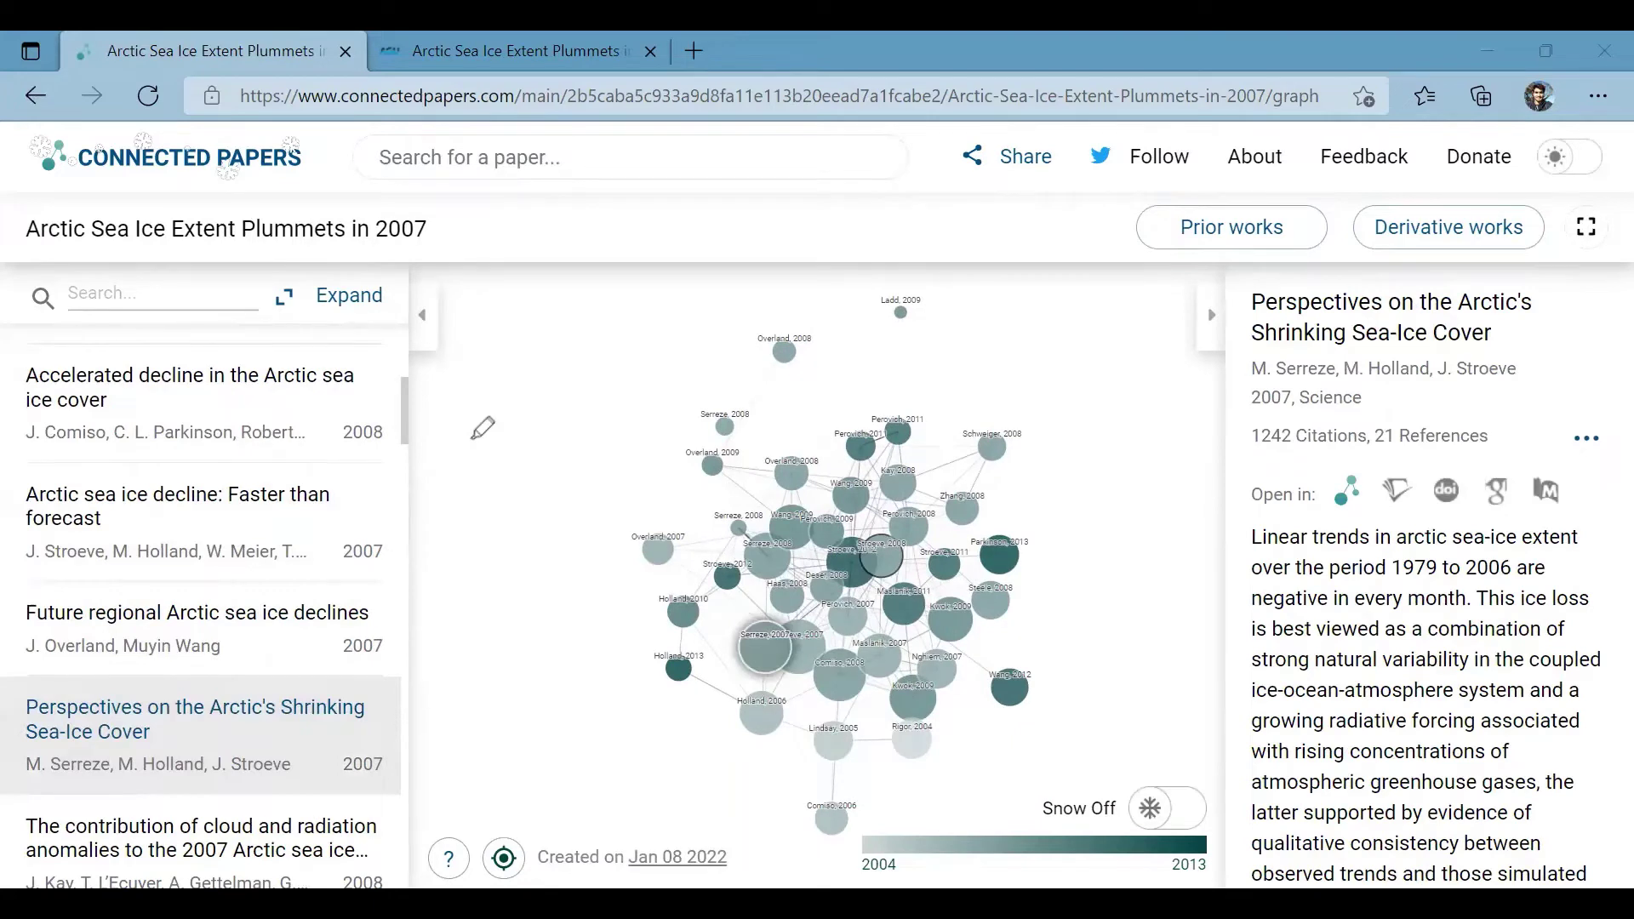
# Examine "Perspectives on the Arctic's Shrinking Sea-Ice Cover" in the paper list and graph, including its citation details, source links and abstract
pyautogui.moveTo(18, 692)
pyautogui.mouseDown()
pyautogui.moveTo(377, 749)
pyautogui.moveTo(56, 688)
pyautogui.mouseUp()
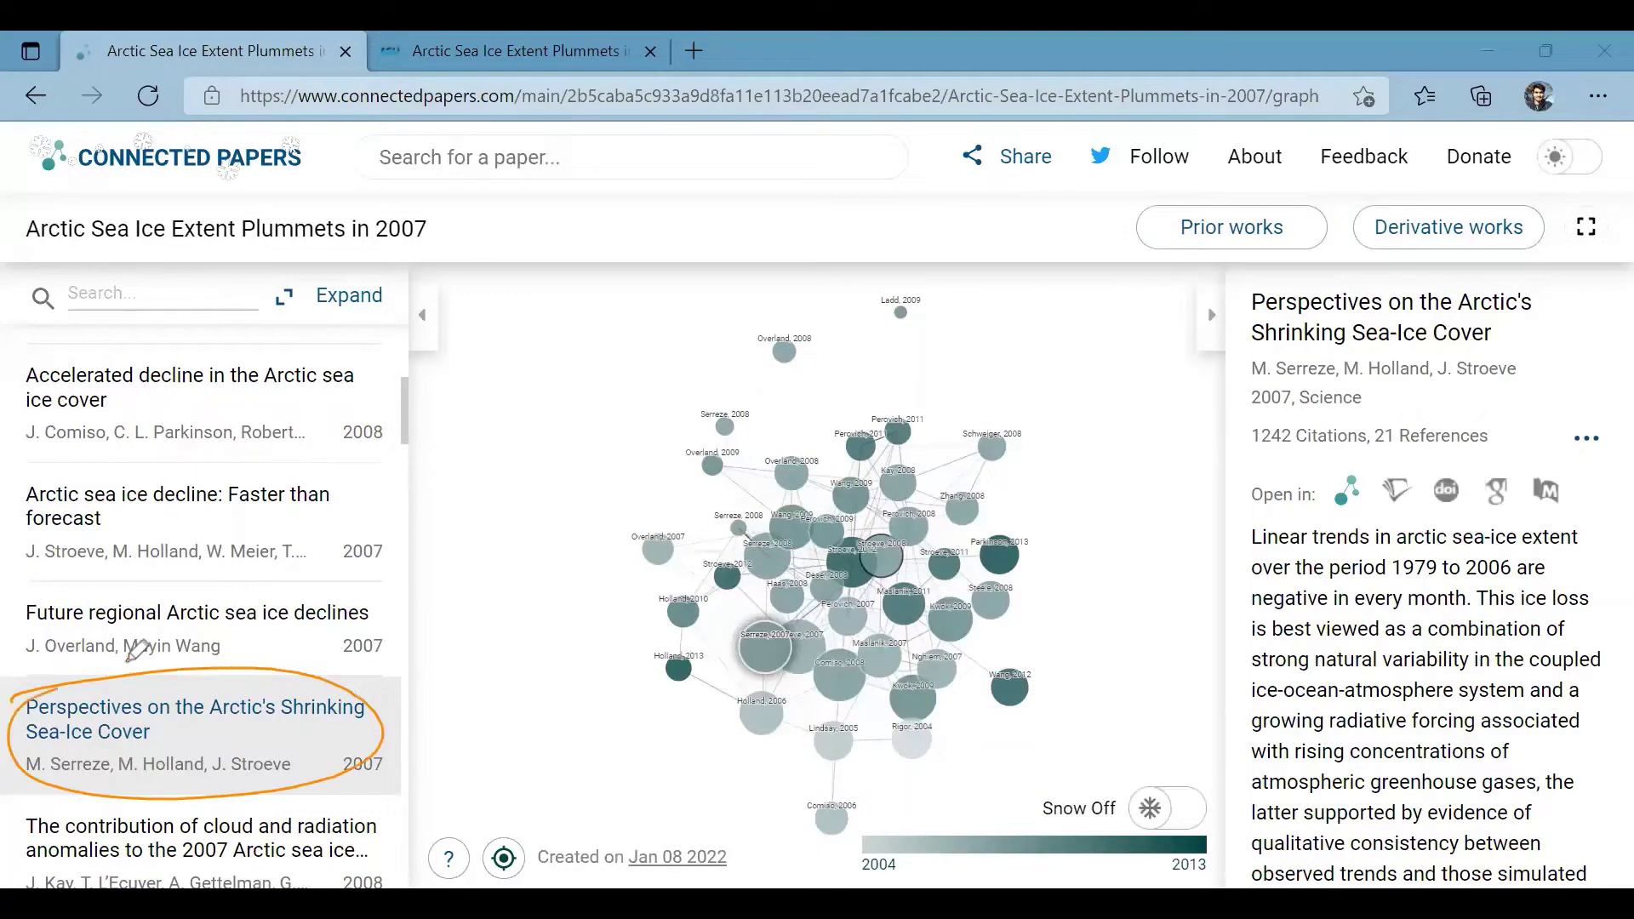
pyautogui.moveTo(342, 727)
pyautogui.mouseDown()
pyautogui.moveTo(725, 657)
pyautogui.moveTo(747, 621)
pyautogui.mouseUp()
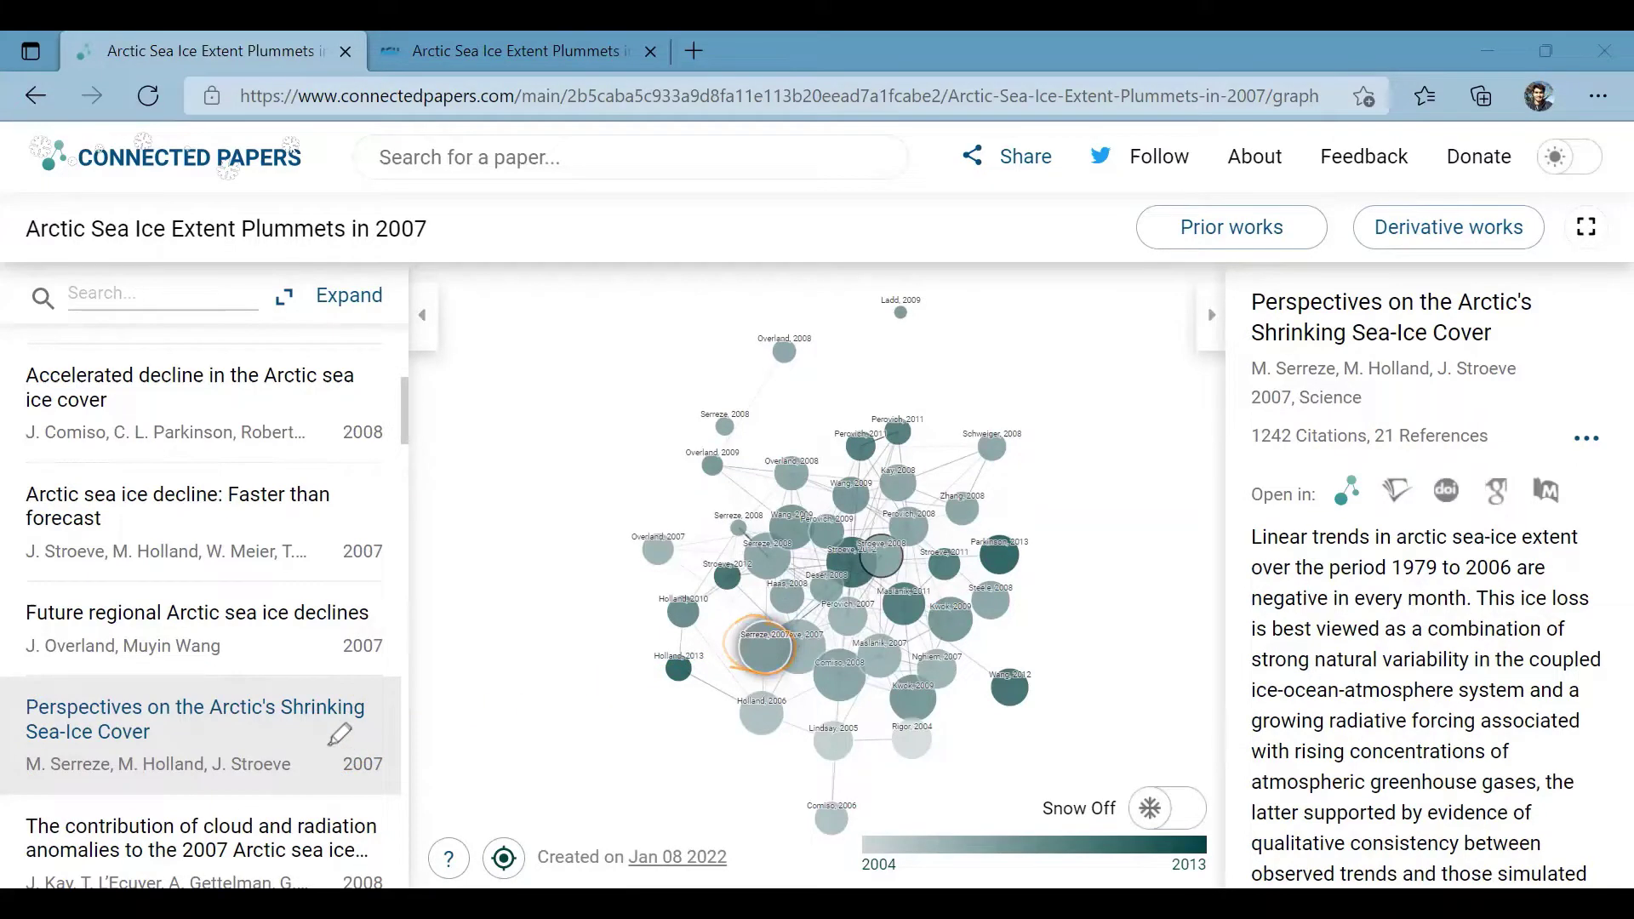
pyautogui.moveTo(323, 741)
pyautogui.mouseDown()
pyautogui.moveTo(749, 644)
pyautogui.moveTo(1212, 464)
pyautogui.moveTo(1207, 443)
pyautogui.mouseUp()
pyautogui.moveTo(1107, 464)
pyautogui.mouseDown()
pyautogui.moveTo(1119, 439)
pyautogui.moveTo(1247, 477)
pyautogui.moveTo(1114, 473)
pyautogui.mouseUp()
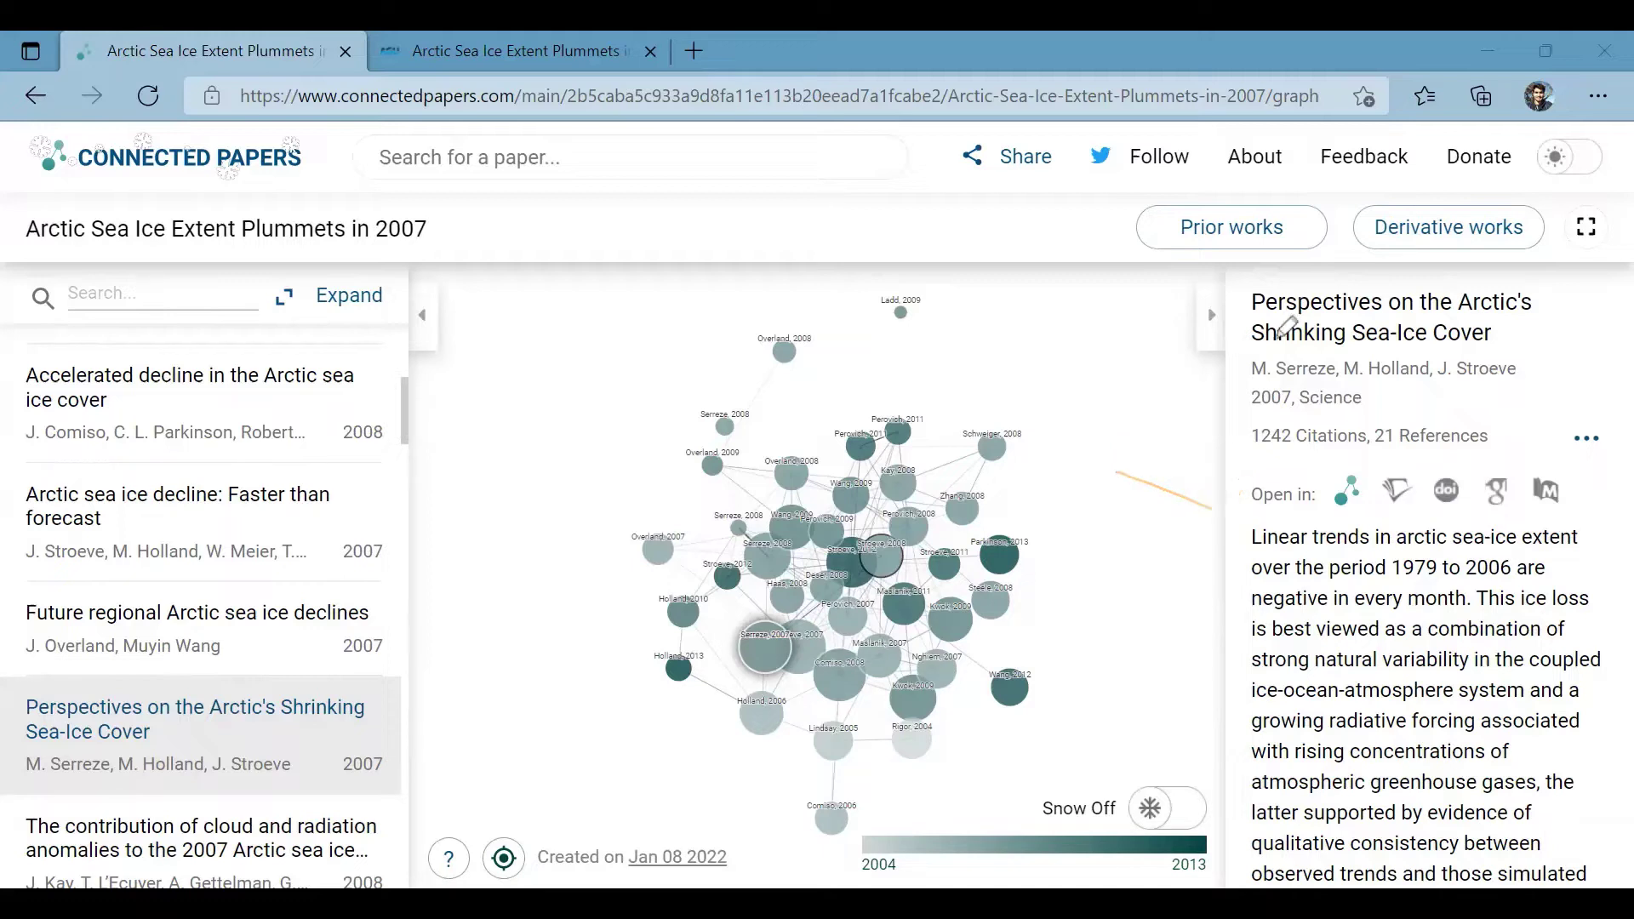
pyautogui.moveTo(1255, 413); pyautogui.dragTo(1288, 413)
pyautogui.moveTo(1251, 502)
pyautogui.mouseDown()
pyautogui.moveTo(1299, 511)
pyautogui.moveTo(1272, 478)
pyautogui.moveTo(1244, 502)
pyautogui.moveTo(1418, 512)
pyautogui.mouseUp()
pyautogui.moveTo(1441, 517); pyautogui.dragTo(1569, 509)
pyautogui.scroll(-5, 1604, 497)
pyautogui.scroll(1, 1604, 496)
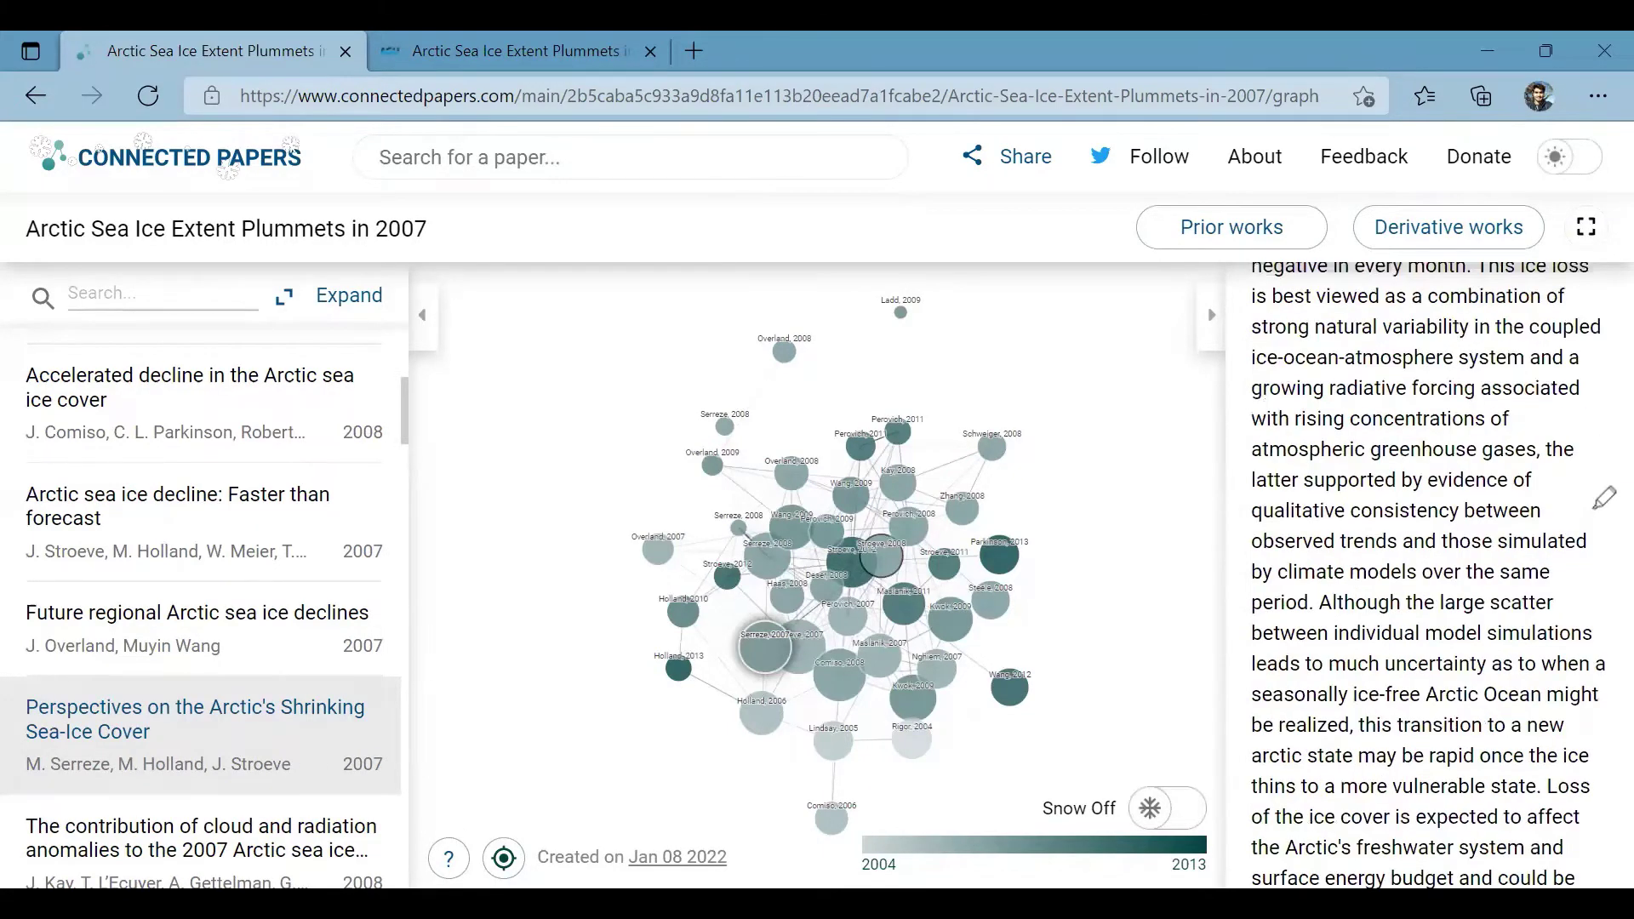
pyautogui.scroll(3, 1604, 496)
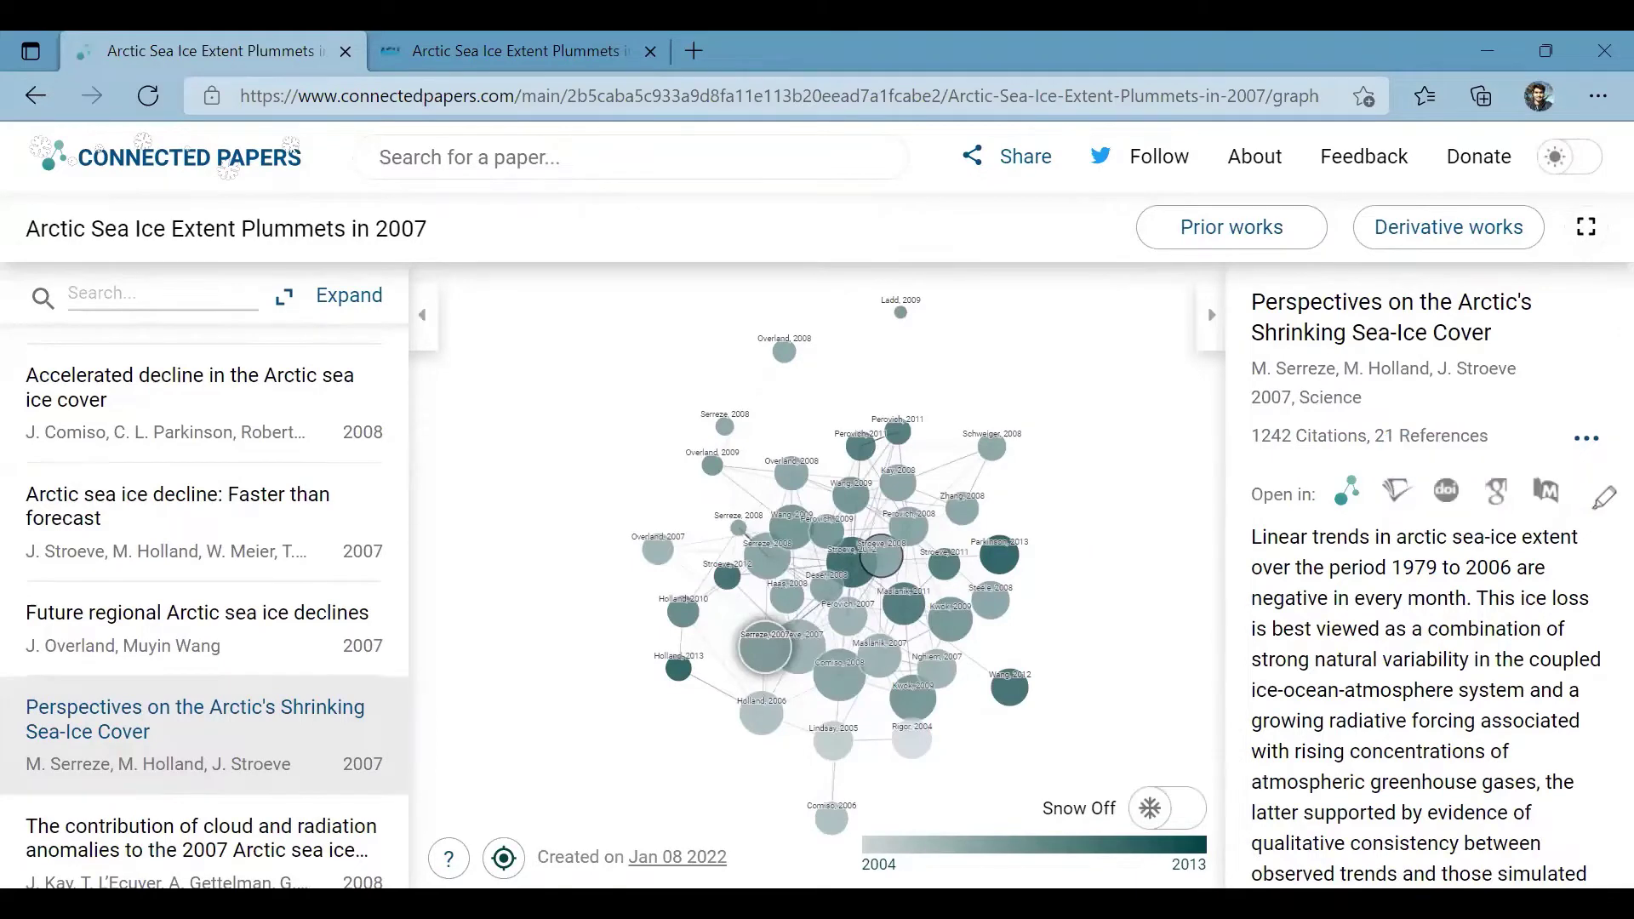
# Show the details of the listed paper on cloud and radiation anomalies and the 2007 Arctic sea ice extent minimum
pyautogui.scroll(-3, 205, 596)
pyautogui.click(204, 587)
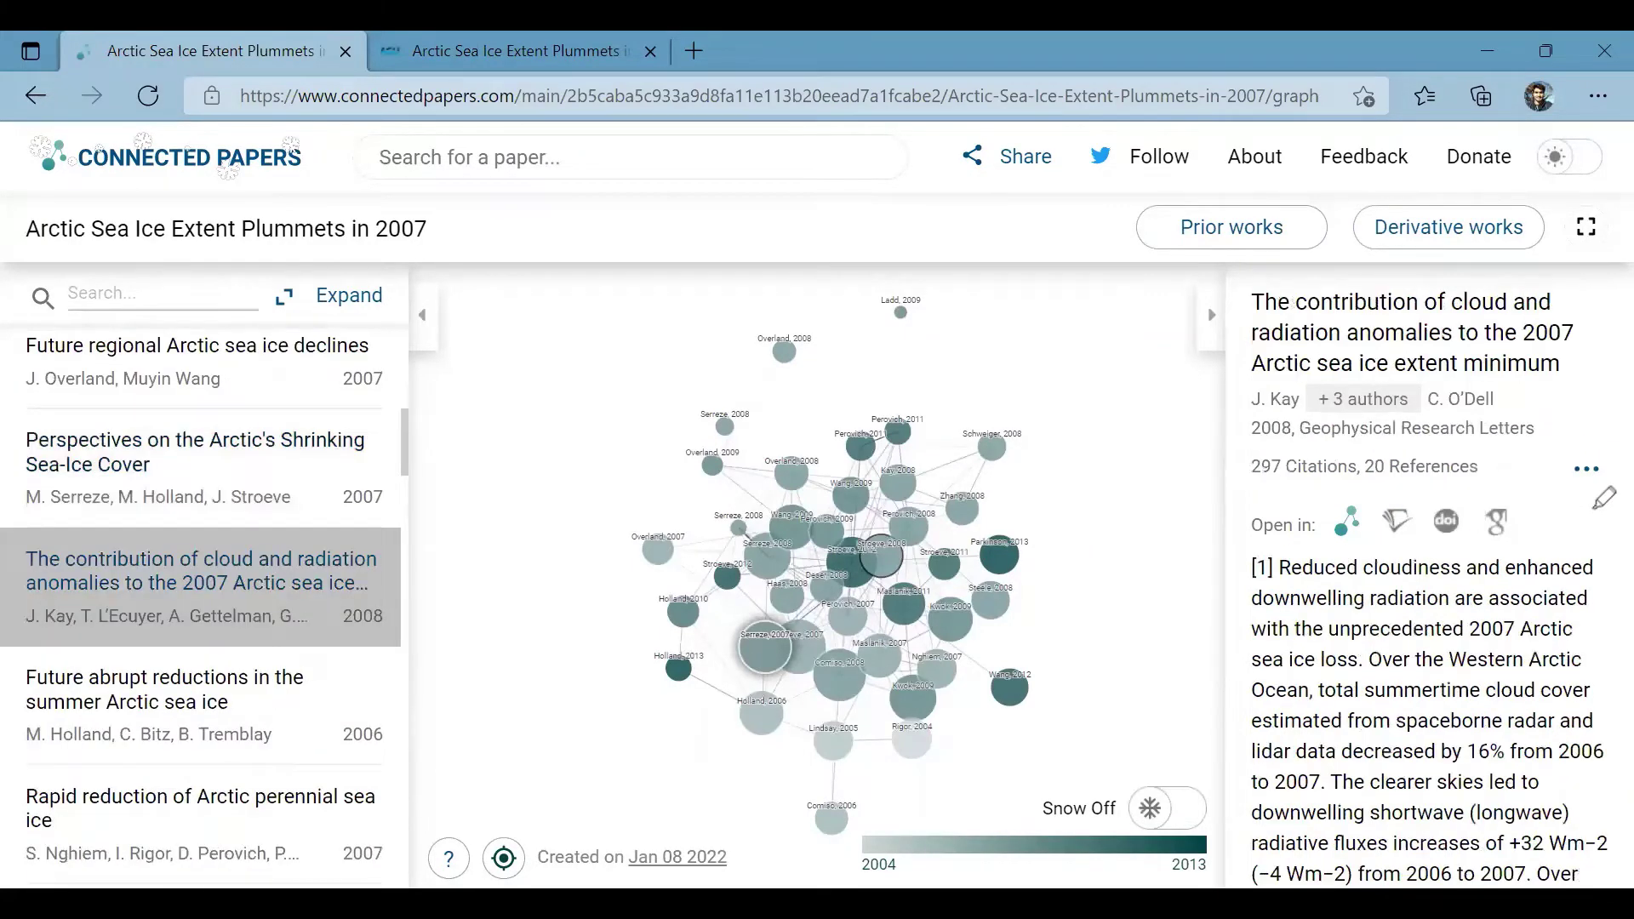
pyautogui.scroll(-4, 1429, 647)
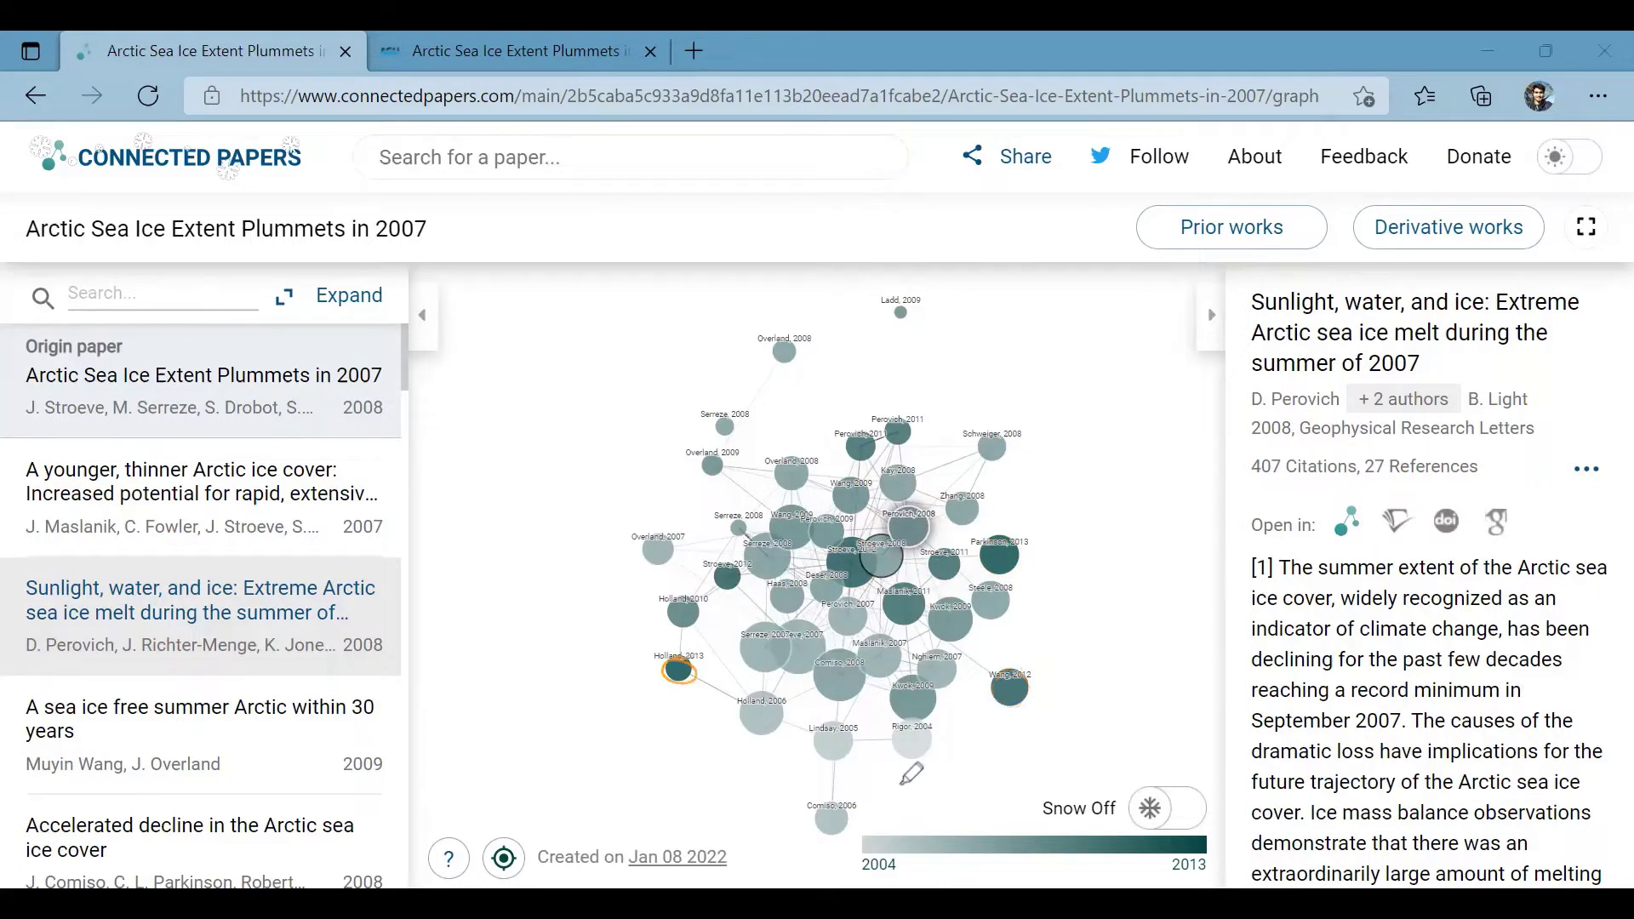
# Examine how the graph encodes papers, comparing node shades with the 2004–2013 year scale and checking the larger nodes
pyautogui.moveTo(900, 785)
pyautogui.mouseDown()
pyautogui.moveTo(992, 796)
pyautogui.moveTo(1052, 875)
pyautogui.moveTo(1225, 851)
pyautogui.moveTo(1061, 830)
pyautogui.mouseUp()
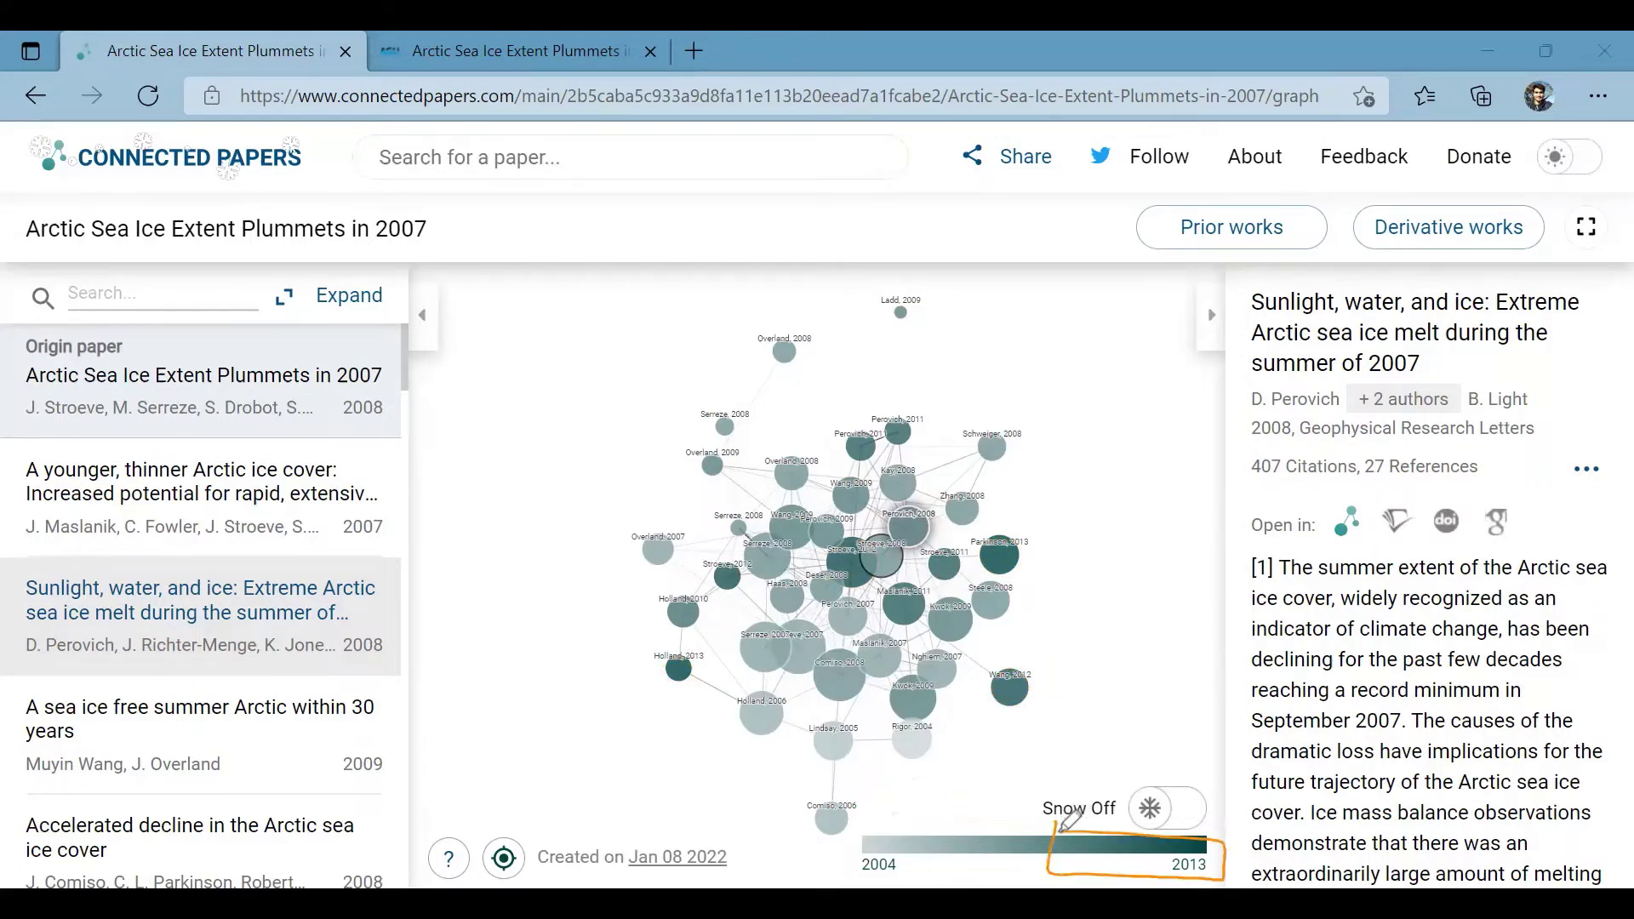
pyautogui.moveTo(900, 815)
pyautogui.mouseDown()
pyautogui.moveTo(1006, 797)
pyautogui.moveTo(905, 824)
pyautogui.mouseUp()
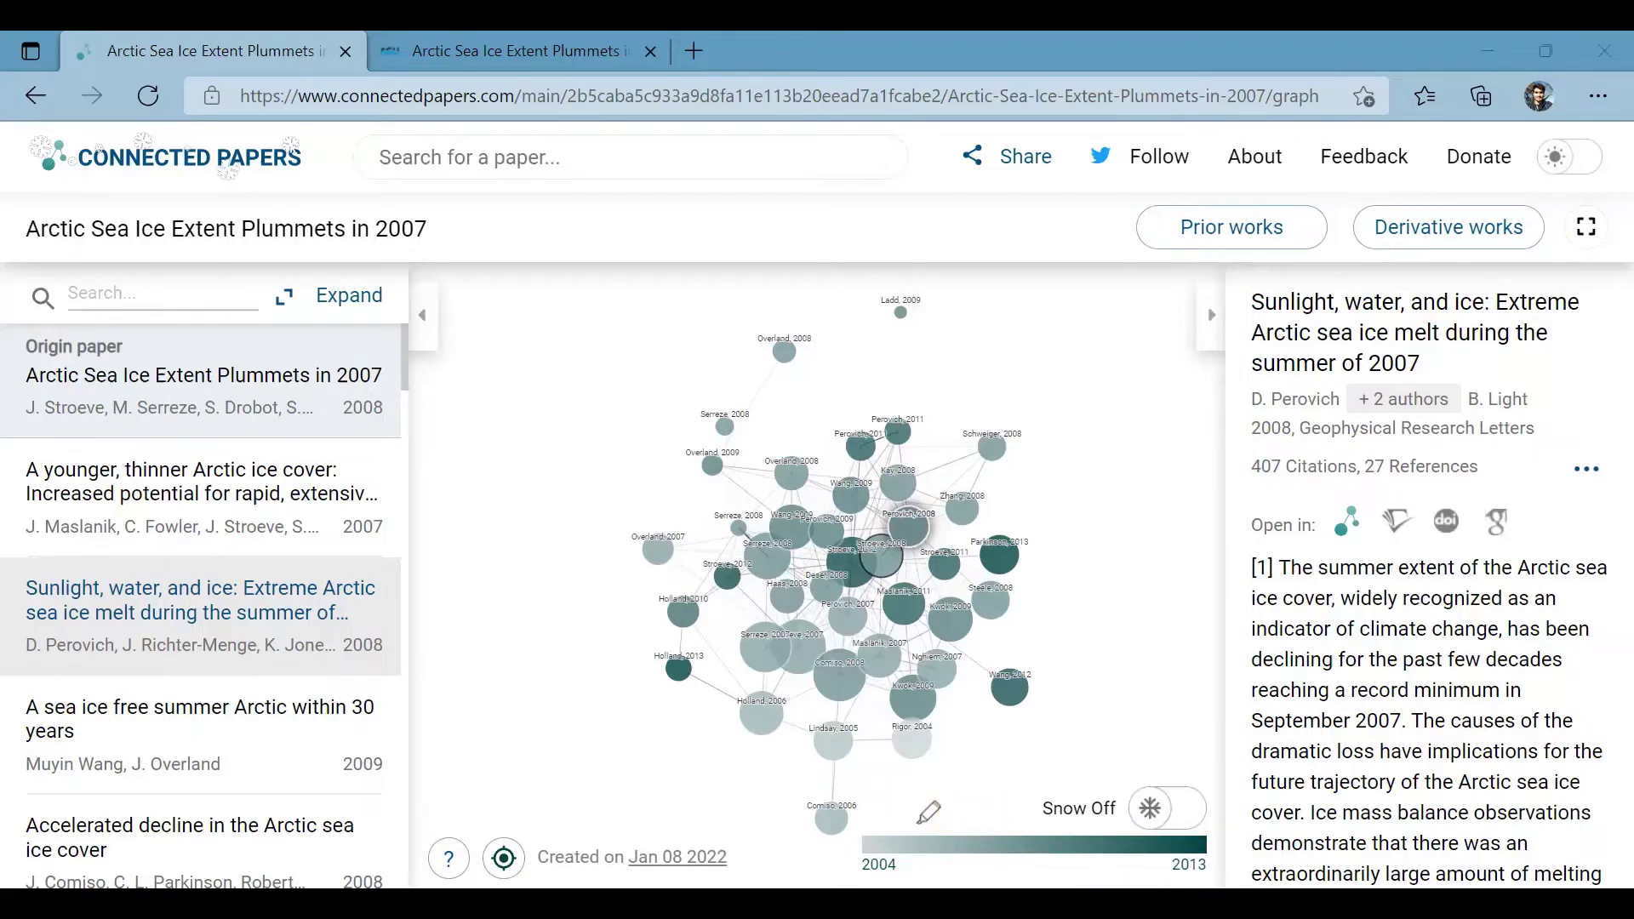
pyautogui.moveTo(749, 632); pyautogui.dragTo(838, 652)
pyautogui.moveTo(859, 542)
pyautogui.mouseDown()
pyautogui.moveTo(828, 563)
pyautogui.moveTo(868, 532)
pyautogui.mouseUp()
pyautogui.moveTo(943, 776)
pyautogui.mouseDown()
pyautogui.moveTo(978, 838)
pyautogui.moveTo(889, 813)
pyautogui.mouseUp()
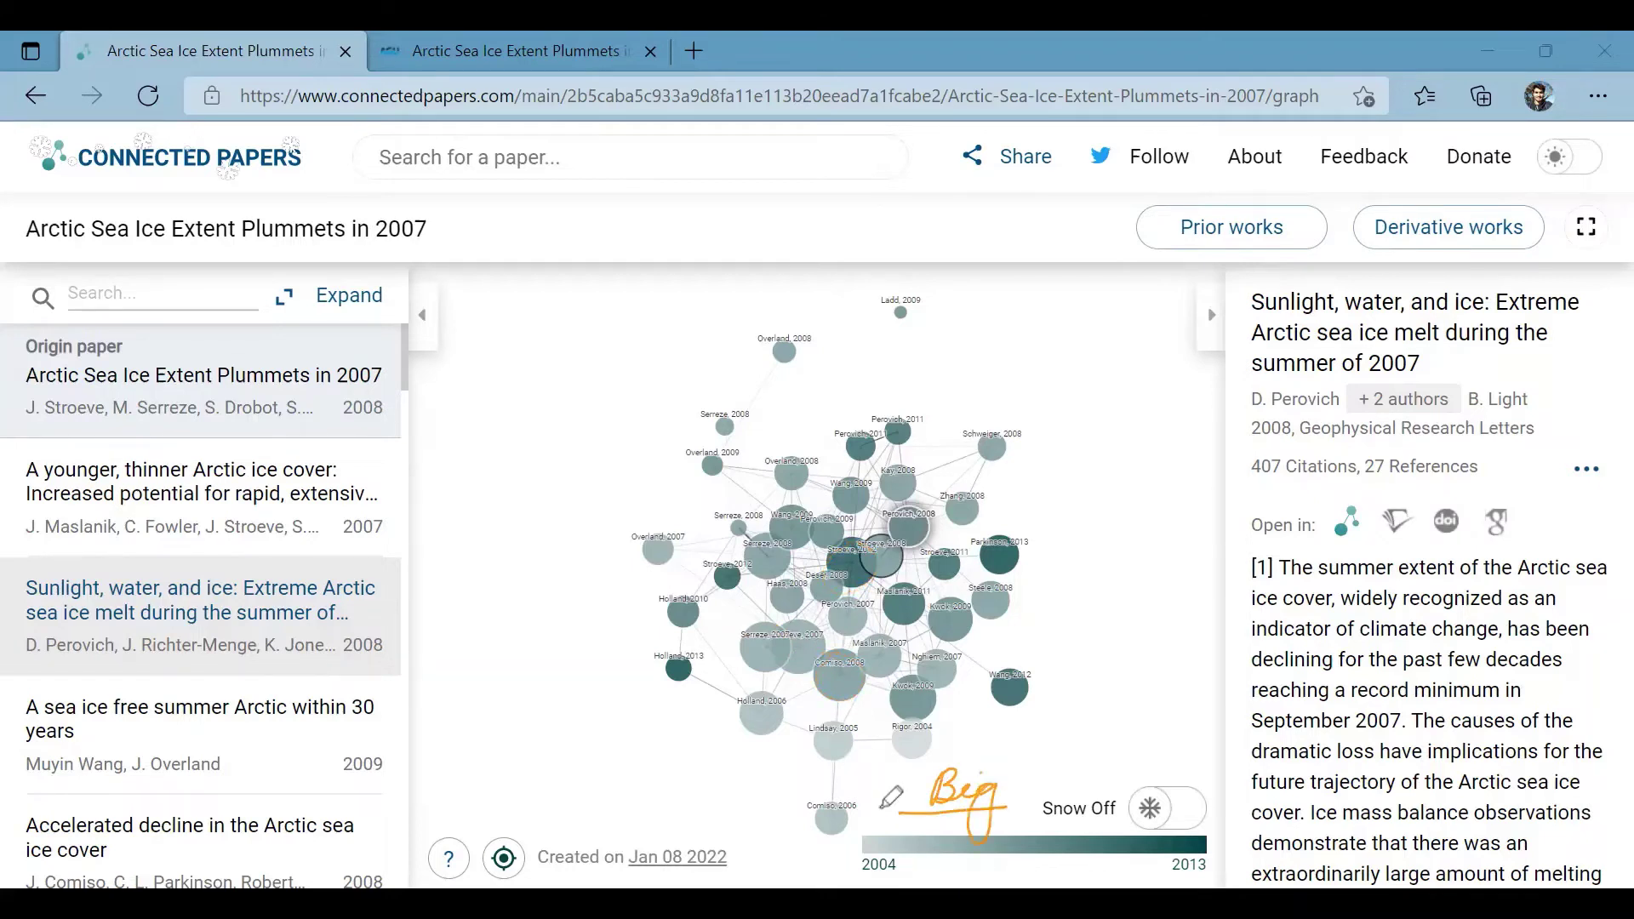
pyautogui.moveTo(799, 664)
pyautogui.mouseDown()
pyautogui.moveTo(1021, 722)
pyautogui.moveTo(1132, 728)
pyautogui.mouseUp()
pyautogui.moveTo(1008, 770)
pyautogui.mouseDown()
pyautogui.moveTo(1005, 792)
pyautogui.moveTo(1115, 762)
pyautogui.moveTo(1063, 770)
pyautogui.moveTo(1111, 787)
pyautogui.moveTo(994, 809)
pyautogui.mouseUp()
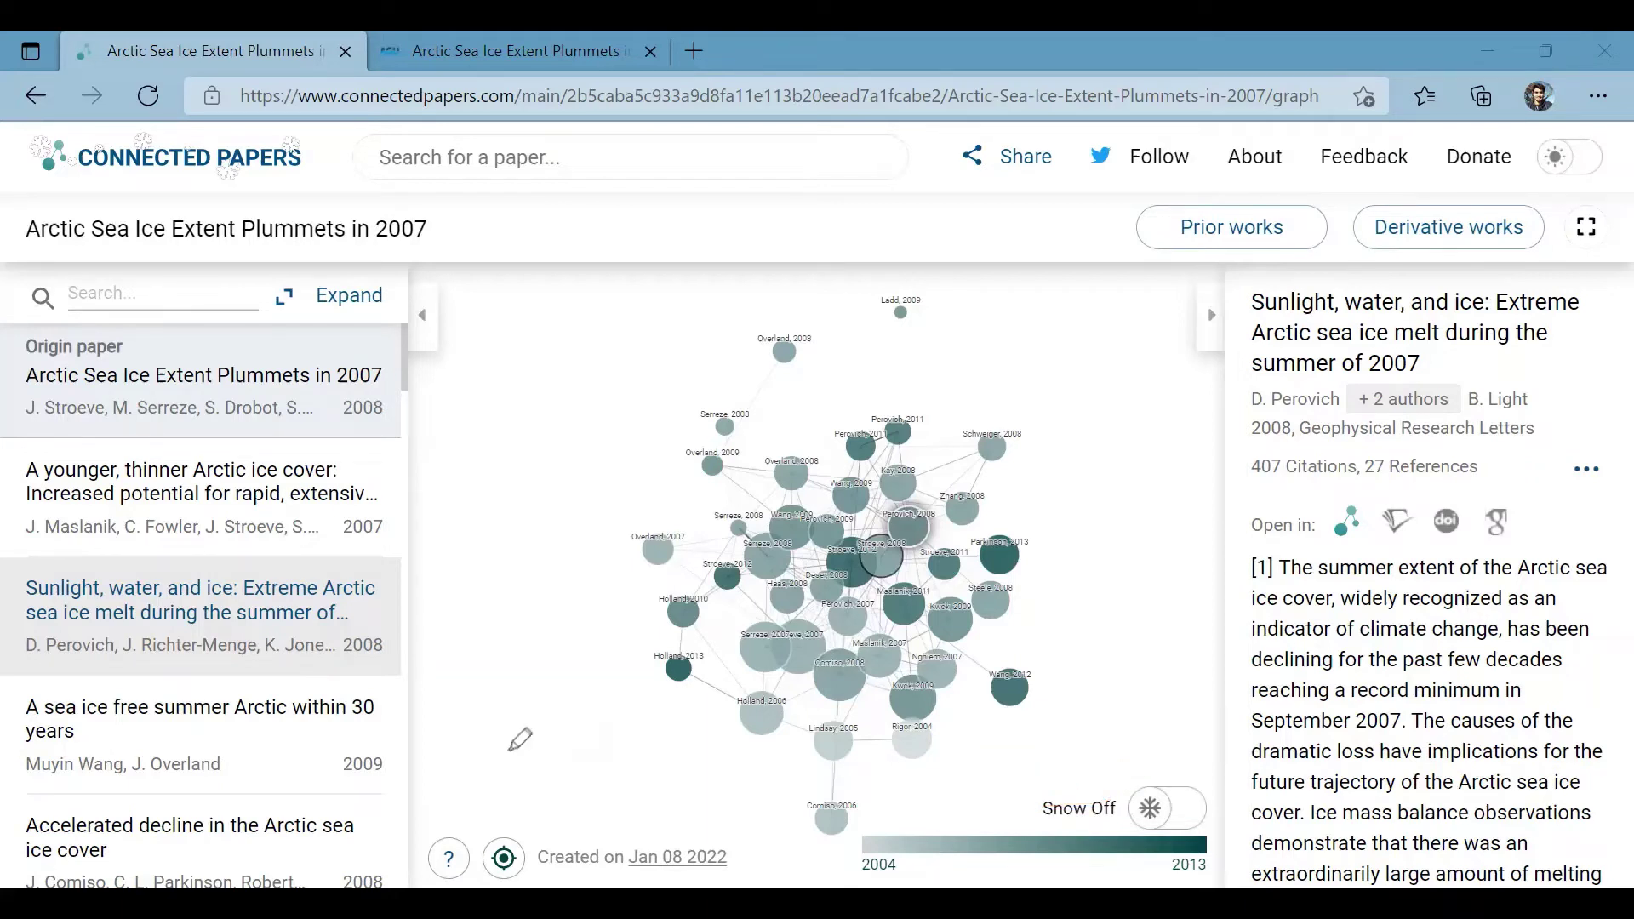
# Examine the clusters of neighbouring papers around the graph for similarity, and expand the paper list into the full table
pyautogui.moveTo(740, 674)
pyautogui.mouseDown()
pyautogui.moveTo(872, 730)
pyautogui.moveTo(739, 672)
pyautogui.mouseUp()
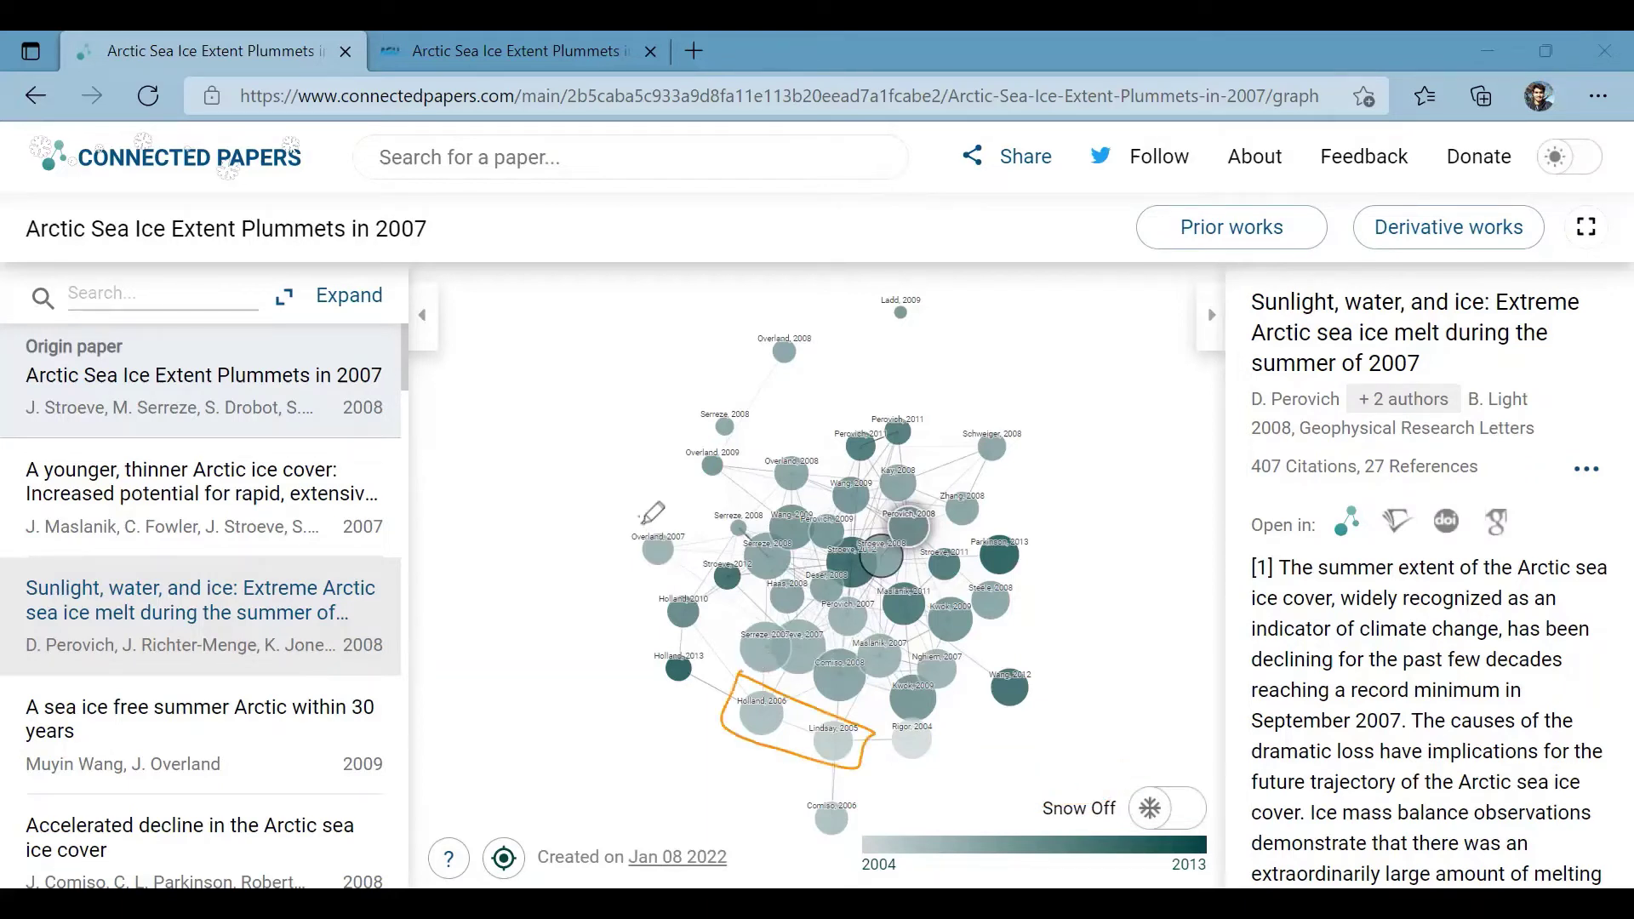
pyautogui.moveTo(713, 600); pyautogui.dragTo(644, 516)
pyautogui.moveTo(735, 325)
pyautogui.mouseDown()
pyautogui.moveTo(789, 423)
pyautogui.moveTo(660, 386)
pyautogui.mouseUp()
pyautogui.moveTo(892, 385)
pyautogui.mouseDown()
pyautogui.moveTo(929, 429)
pyautogui.moveTo(898, 398)
pyautogui.mouseUp()
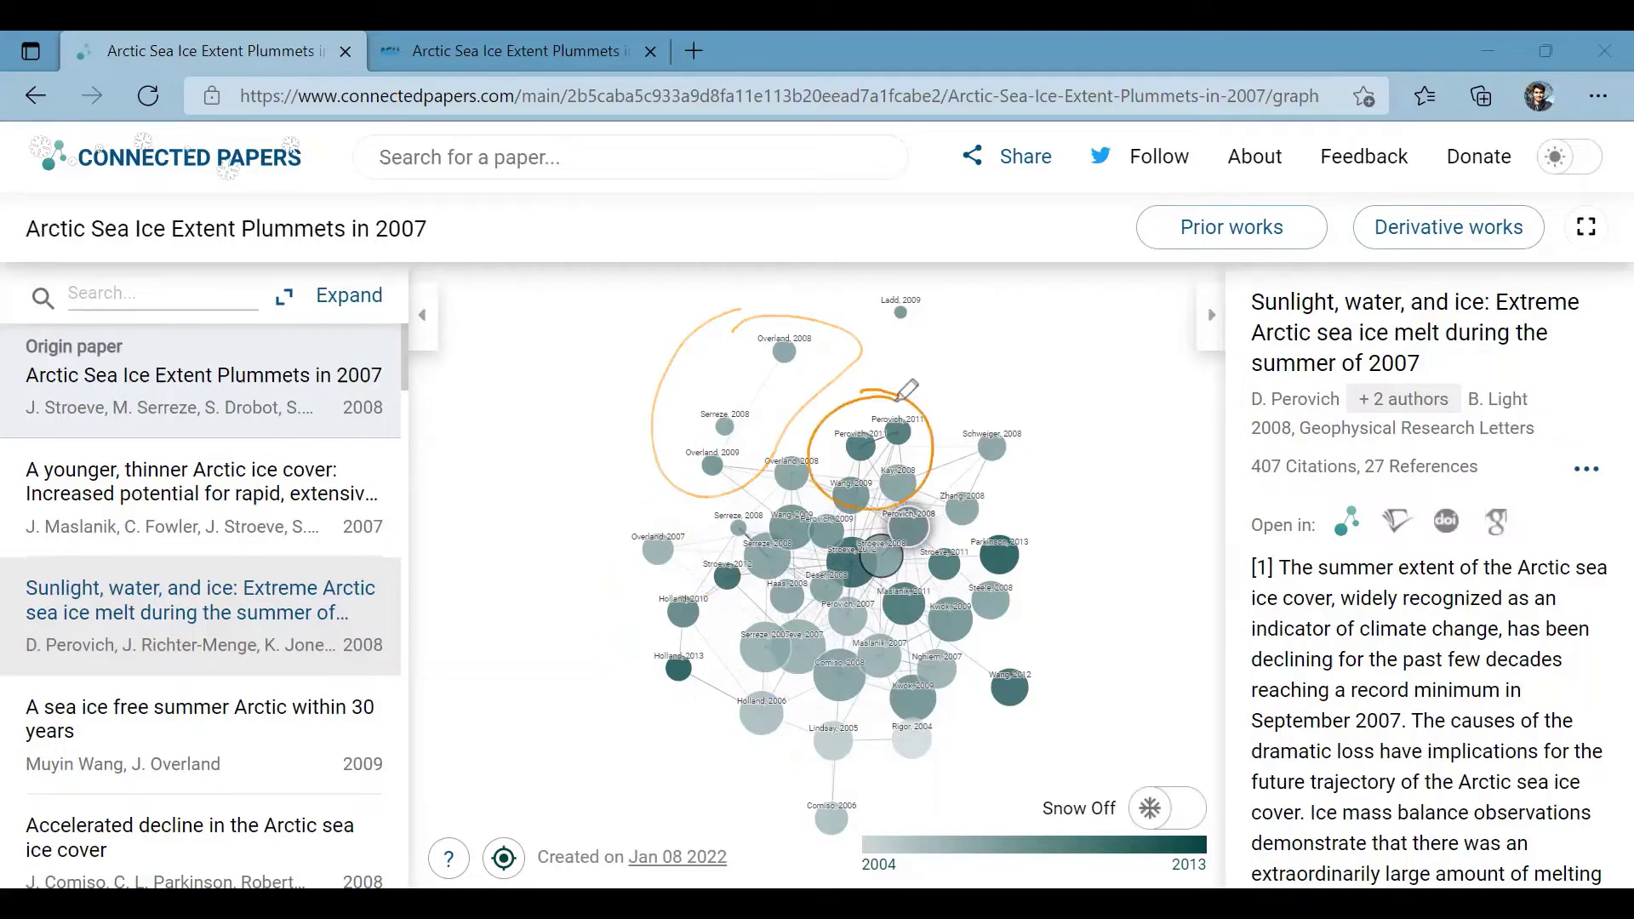
pyautogui.moveTo(468, 725)
pyautogui.mouseDown()
pyautogui.moveTo(470, 748)
pyautogui.moveTo(637, 787)
pyautogui.moveTo(581, 754)
pyautogui.moveTo(523, 798)
pyautogui.moveTo(463, 788)
pyautogui.mouseUp()
pyautogui.moveTo(1056, 707)
pyautogui.mouseDown()
pyautogui.moveTo(882, 671)
pyautogui.moveTo(953, 615)
pyautogui.mouseUp()
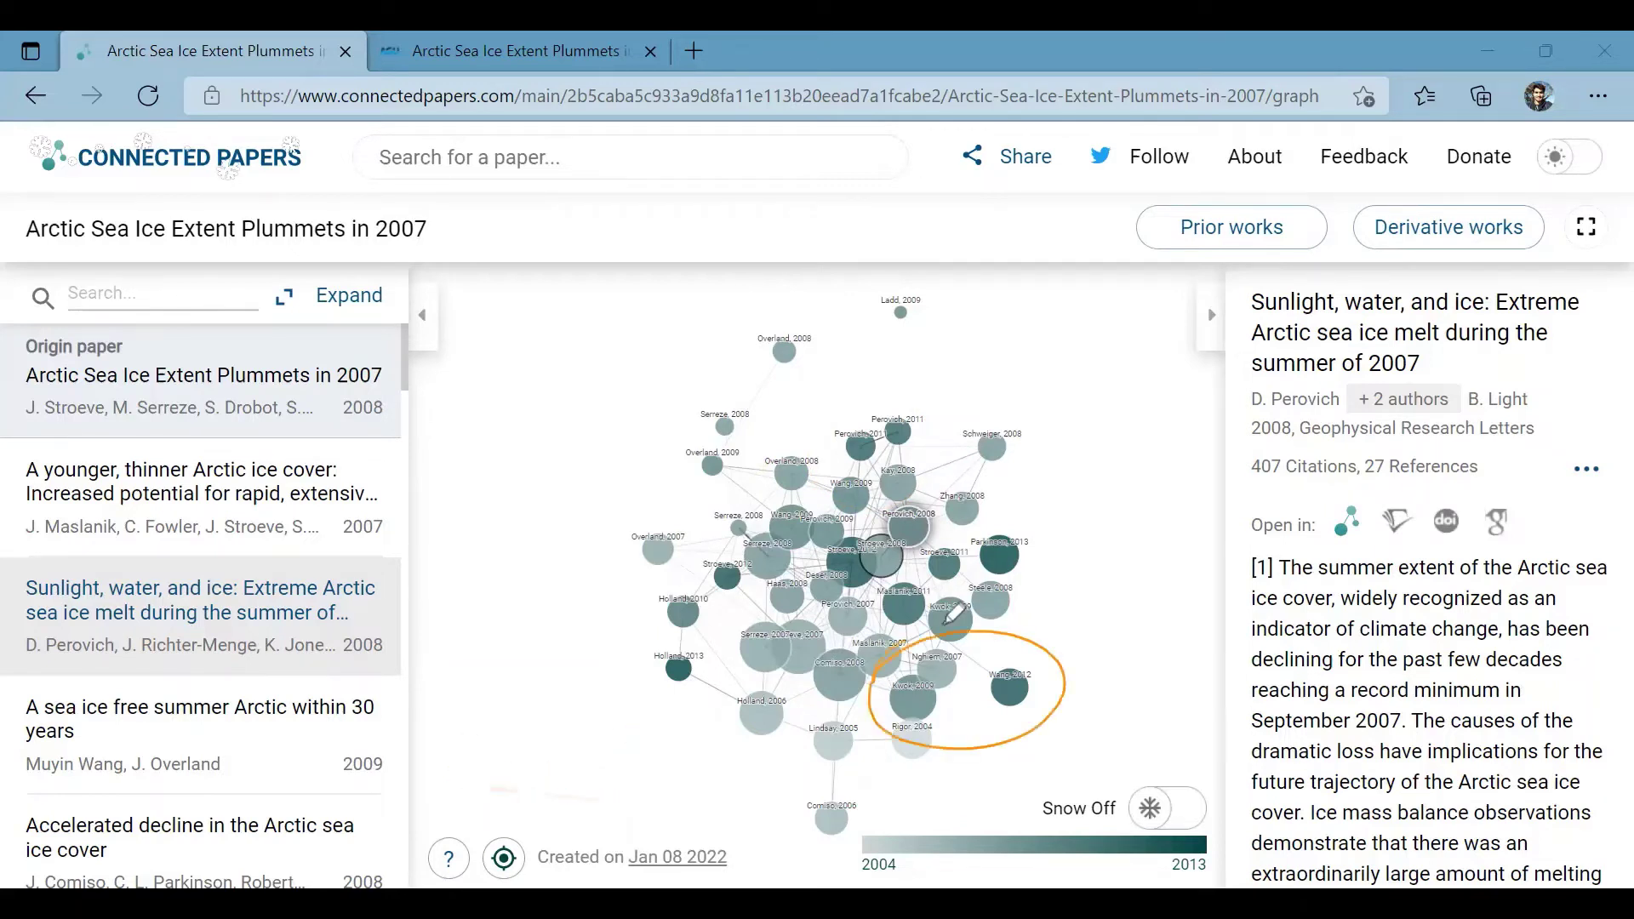
pyautogui.moveTo(481, 704); pyautogui.dragTo(485, 709)
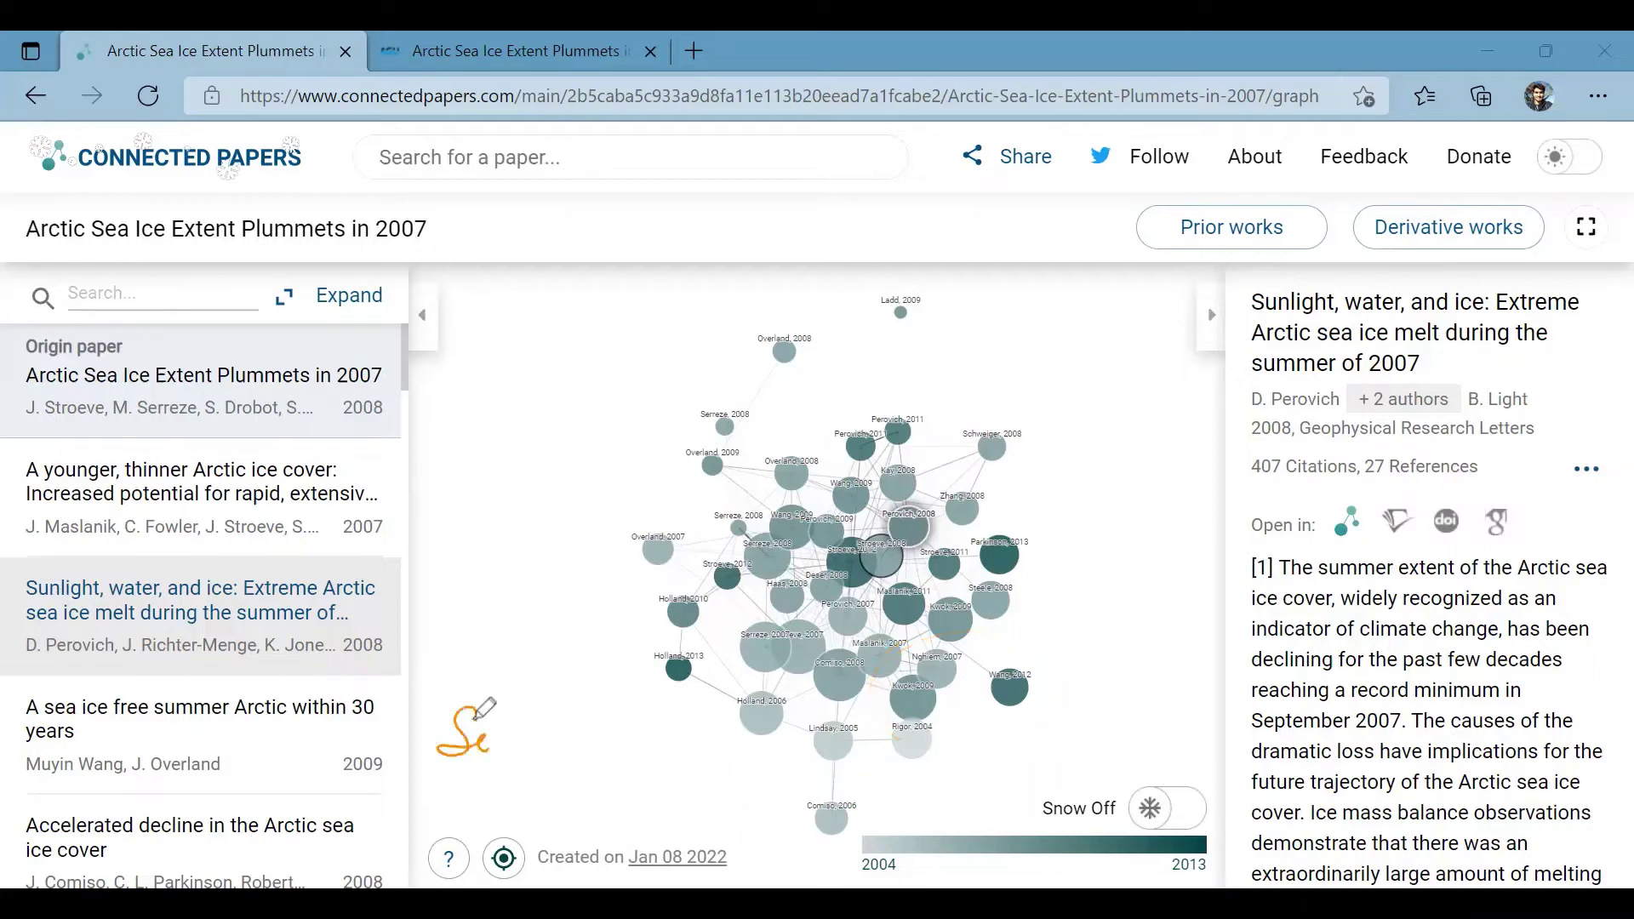
pyautogui.moveTo(608, 747)
pyautogui.mouseDown()
pyautogui.moveTo(649, 778)
pyautogui.moveTo(613, 809)
pyautogui.mouseUp()
pyautogui.click(608, 722)
pyautogui.moveTo(457, 766); pyautogui.dragTo(633, 775)
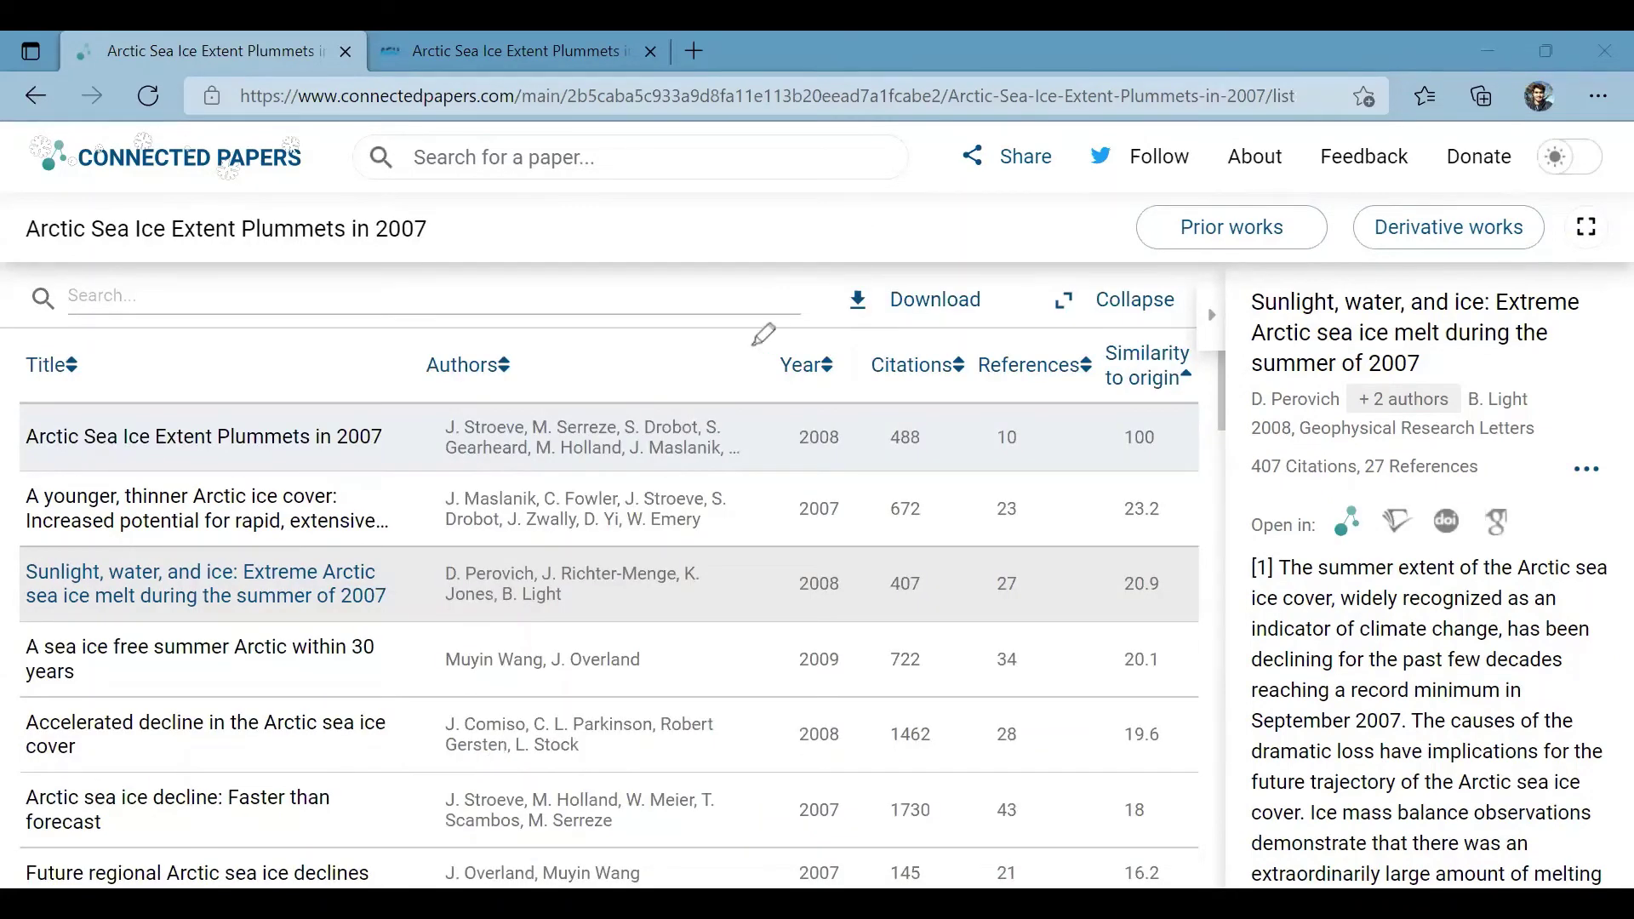
# Check the year, citations, references and similarity to origin of "A sea ice free summer Arctic within 30 years" in the table
pyautogui.moveTo(756, 345)
pyautogui.mouseDown()
pyautogui.moveTo(993, 317)
pyautogui.moveTo(1094, 321)
pyautogui.moveTo(1097, 341)
pyautogui.mouseUp()
pyautogui.moveTo(342, 663); pyautogui.dragTo(376, 662)
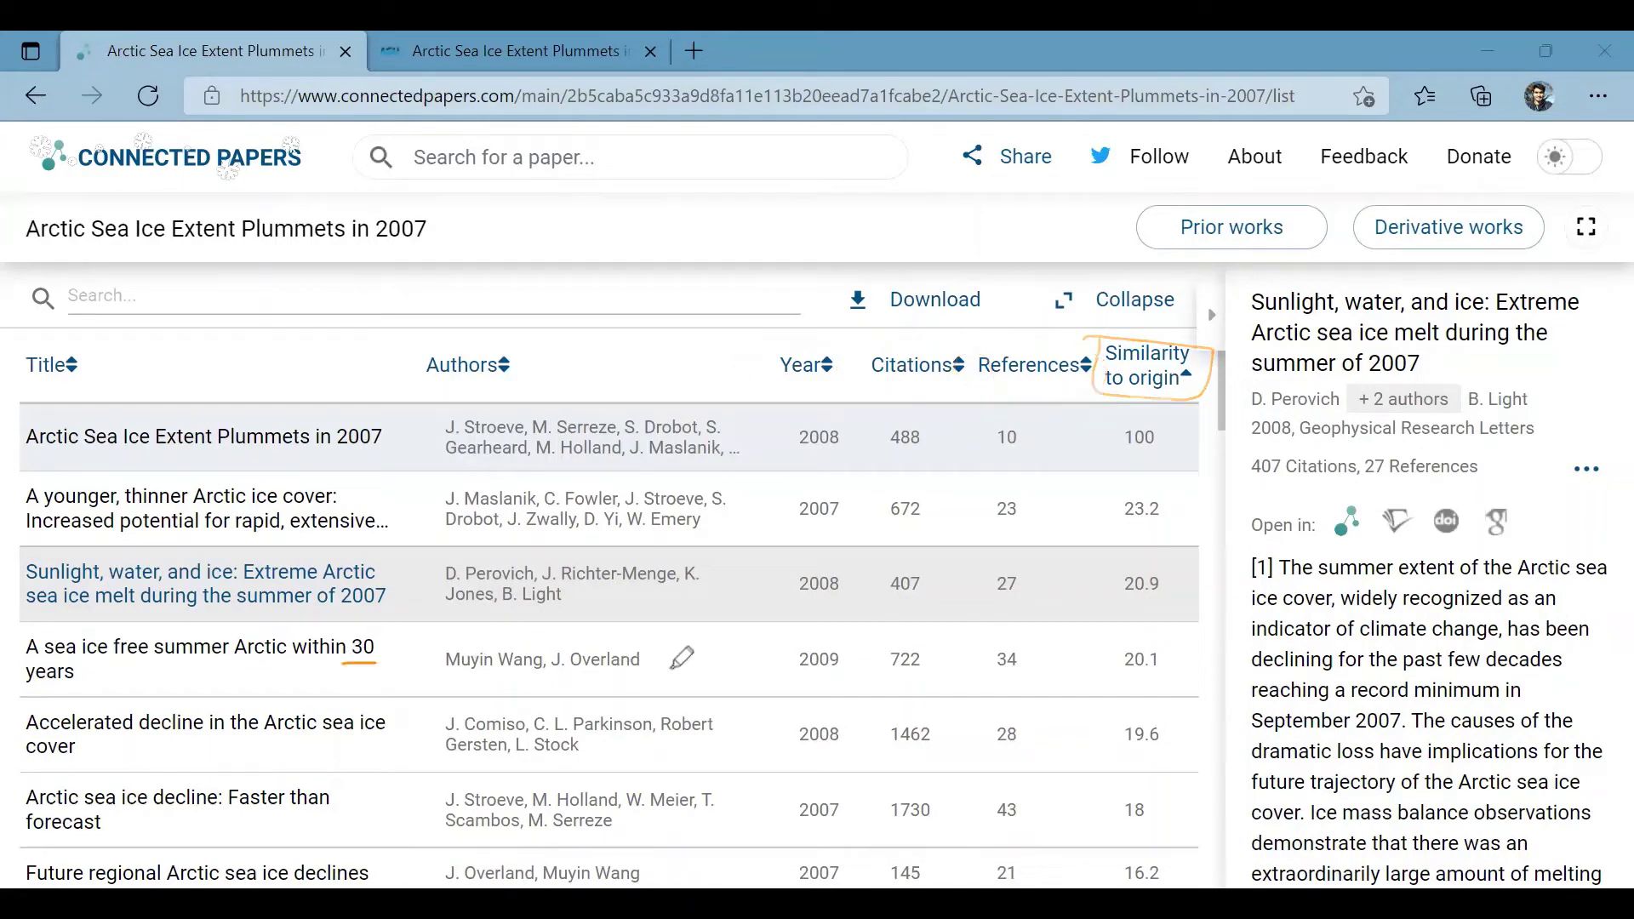
pyautogui.moveTo(811, 680); pyautogui.dragTo(865, 672)
pyautogui.moveTo(890, 683); pyautogui.dragTo(1189, 671)
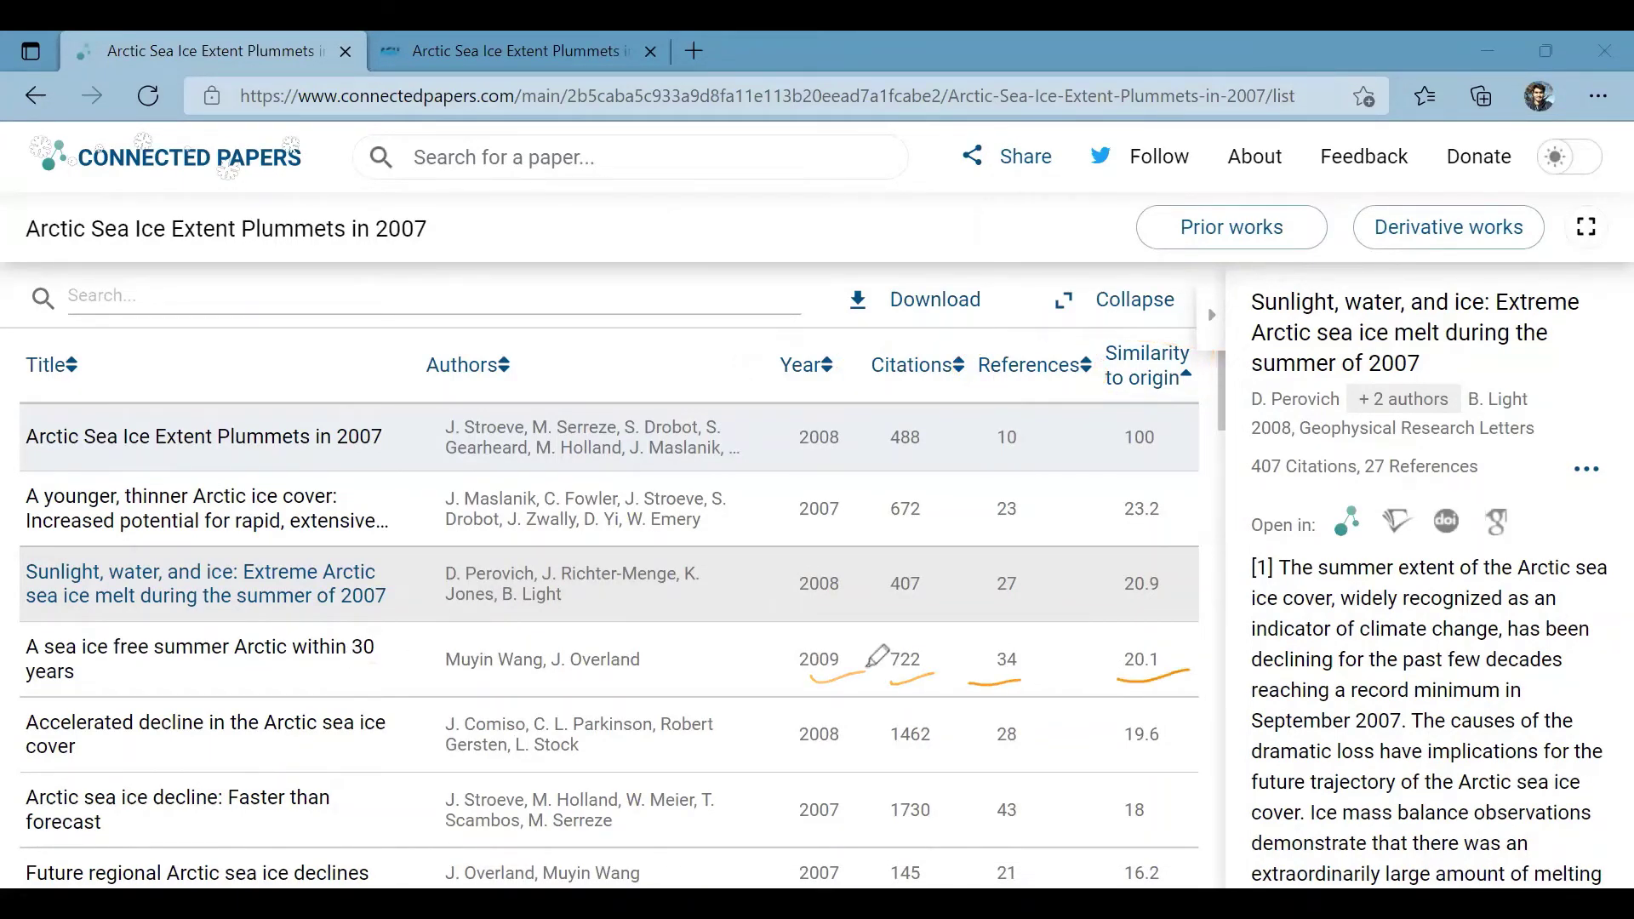
# Return to the graph view, examine its nodes and locate the light/dark theme and snow toggles
pyautogui.moveTo(788, 640)
pyautogui.mouseDown()
pyautogui.moveTo(1209, 657)
pyautogui.moveTo(770, 634)
pyautogui.mouseUp()
pyautogui.moveTo(665, 664)
pyautogui.mouseDown()
pyautogui.moveTo(686, 638)
pyautogui.moveTo(701, 678)
pyautogui.moveTo(725, 662)
pyautogui.mouseUp()
pyautogui.moveTo(741, 620)
pyautogui.mouseDown()
pyautogui.moveTo(733, 691)
pyautogui.moveTo(753, 644)
pyautogui.moveTo(642, 672)
pyautogui.mouseUp()
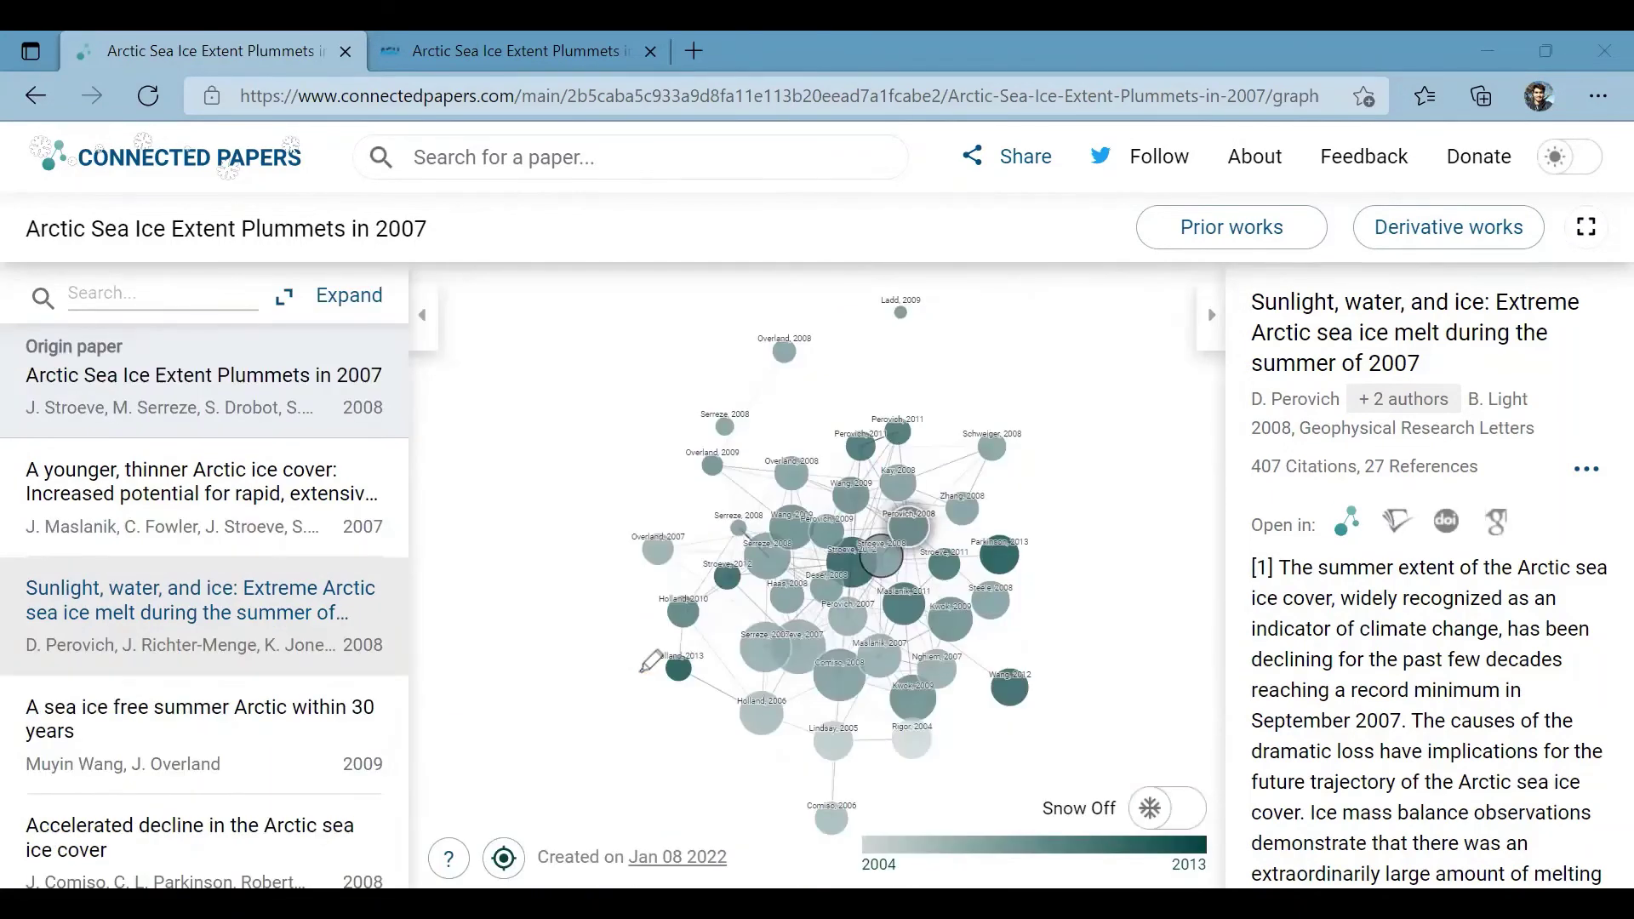
pyautogui.moveTo(1579, 118); pyautogui.dragTo(1581, 121)
pyautogui.moveTo(1145, 759)
pyautogui.mouseDown()
pyautogui.moveTo(1105, 808)
pyautogui.moveTo(1155, 750)
pyautogui.mouseUp()
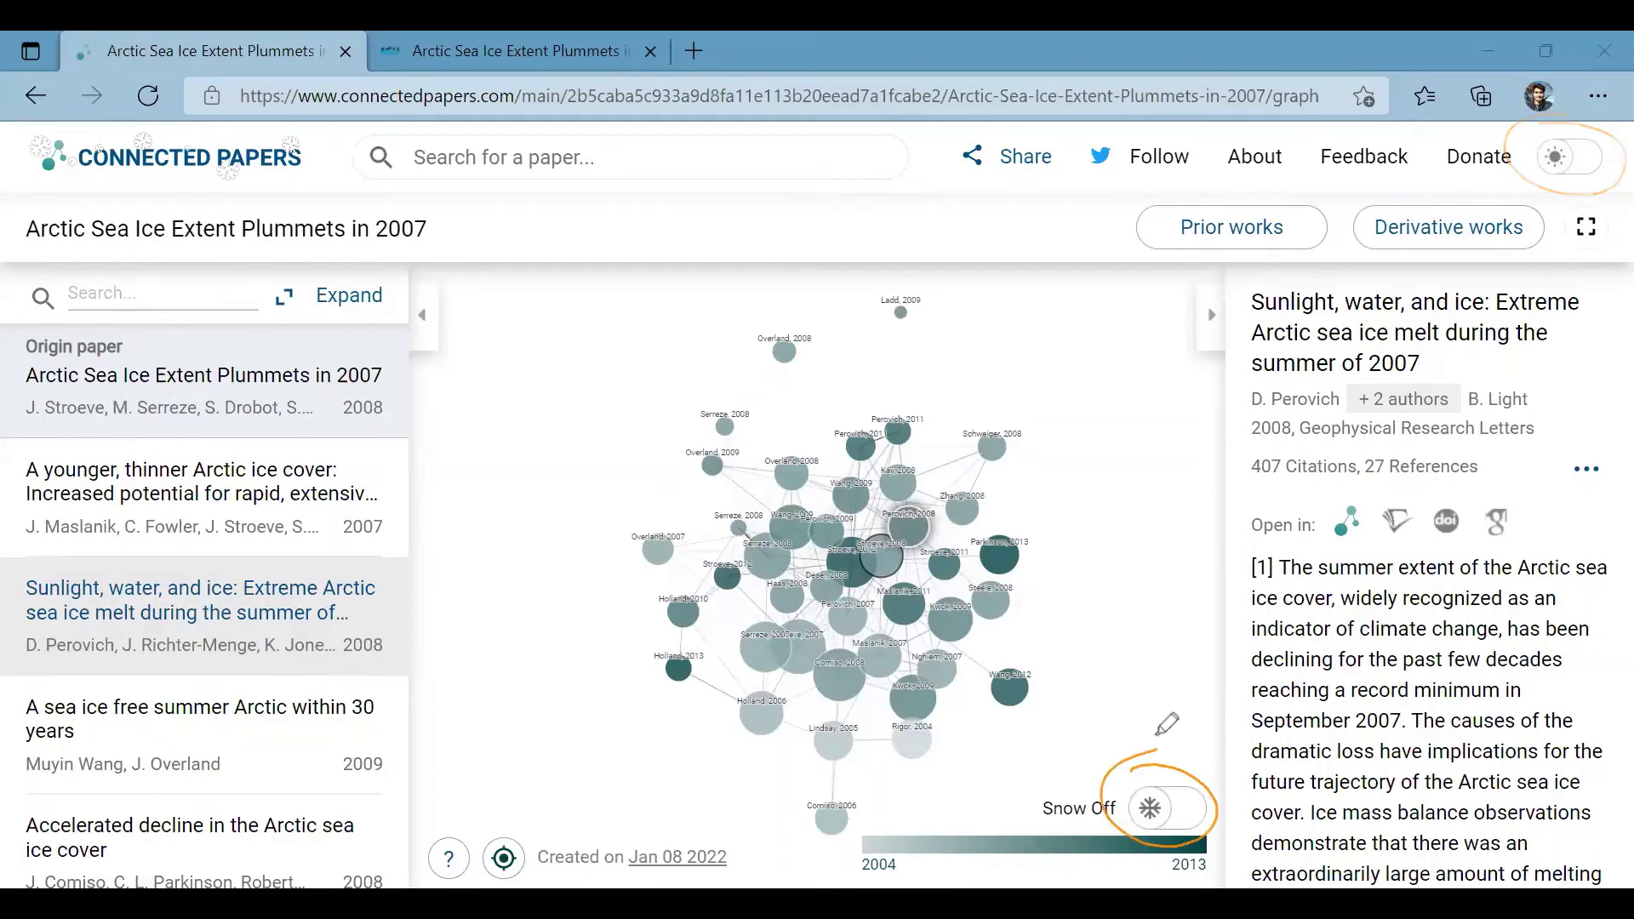
# Try the dark theme on the graph page and return to the light theme
pyautogui.press('Right')
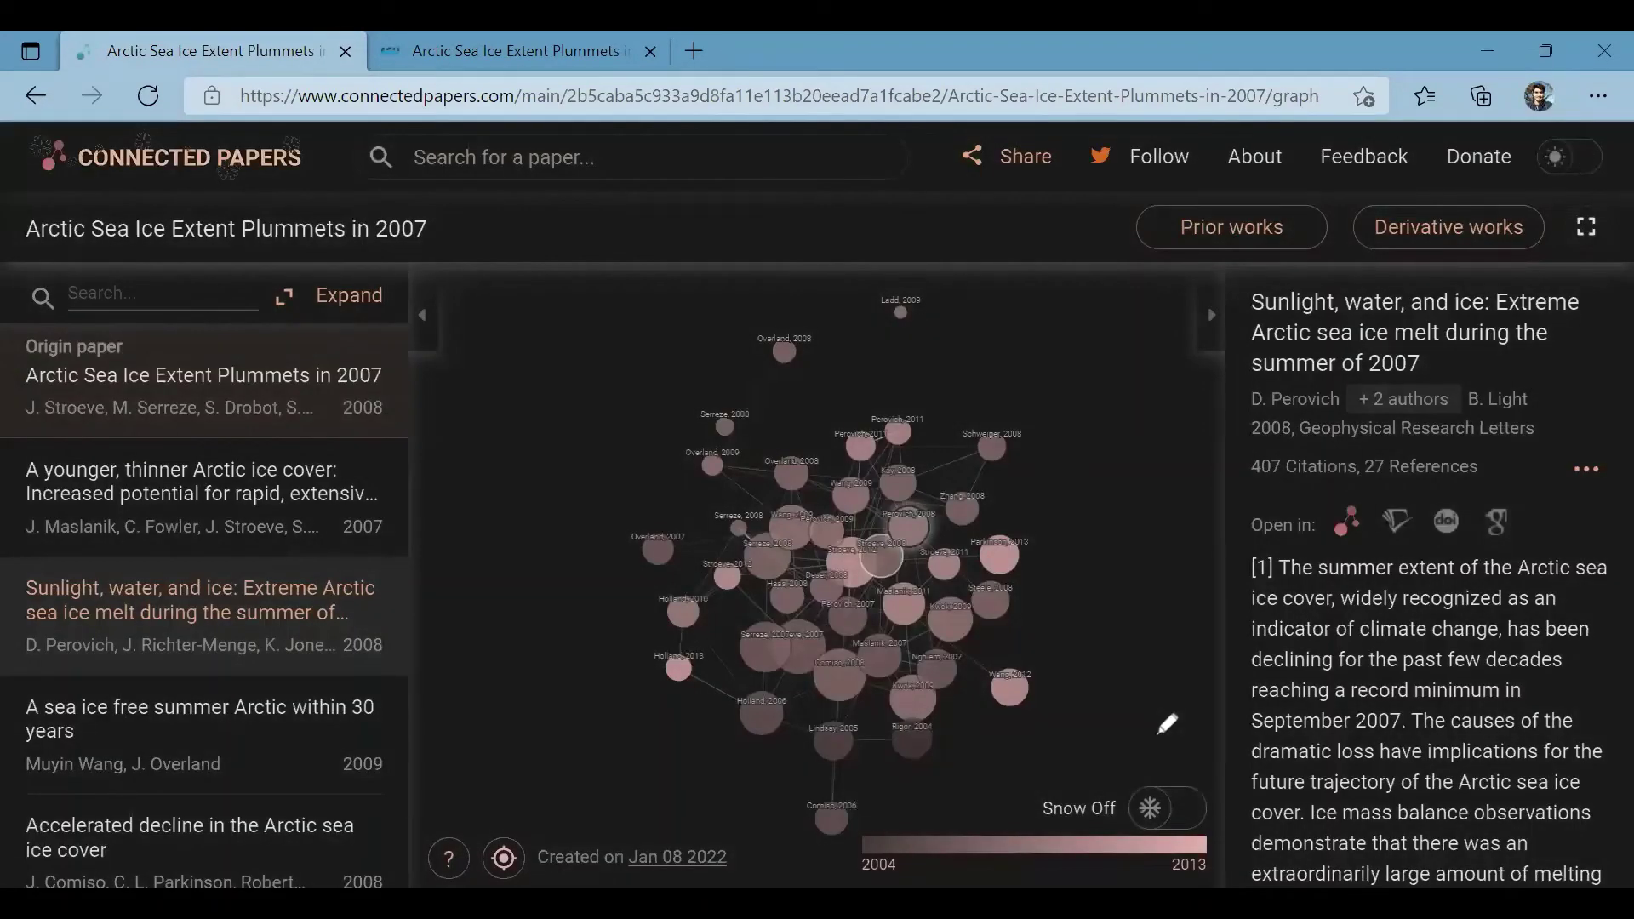
pyautogui.press('Right')
pyautogui.press('Right')
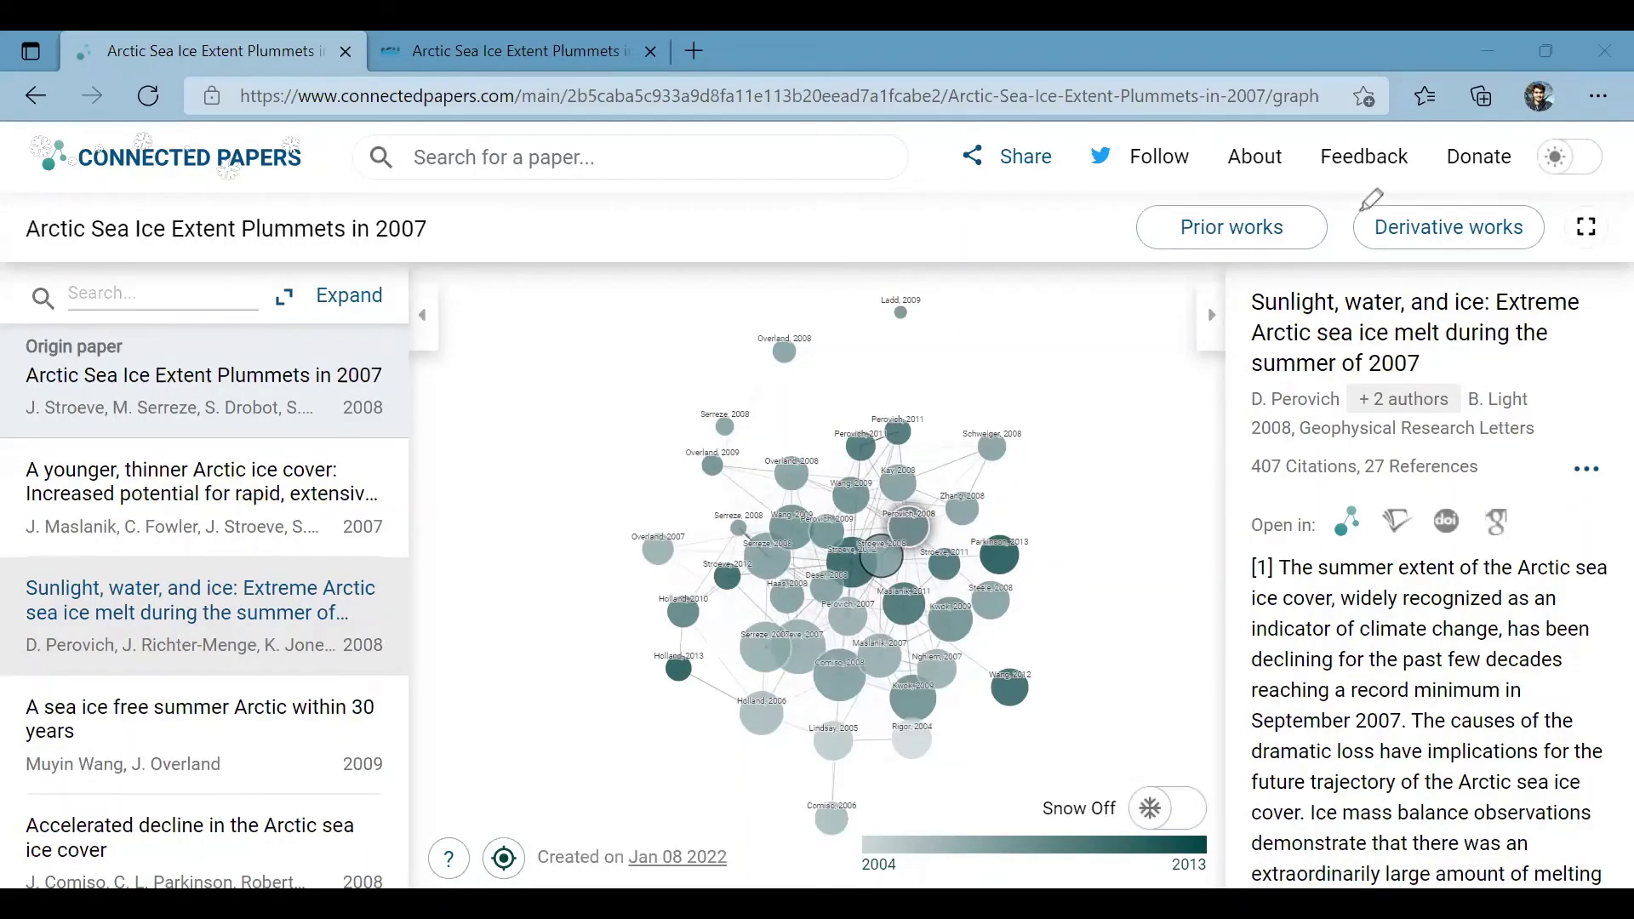
# Show the prior works of the graph and review their description and table of most commonly cited papers
pyautogui.moveTo(1159, 207); pyautogui.dragTo(1178, 204)
pyautogui.moveTo(1366, 205)
pyautogui.mouseDown()
pyautogui.moveTo(1469, 257)
pyautogui.moveTo(1361, 242)
pyautogui.mouseUp()
pyautogui.click(1231, 228)
pyautogui.scroll(-5, 812, 596)
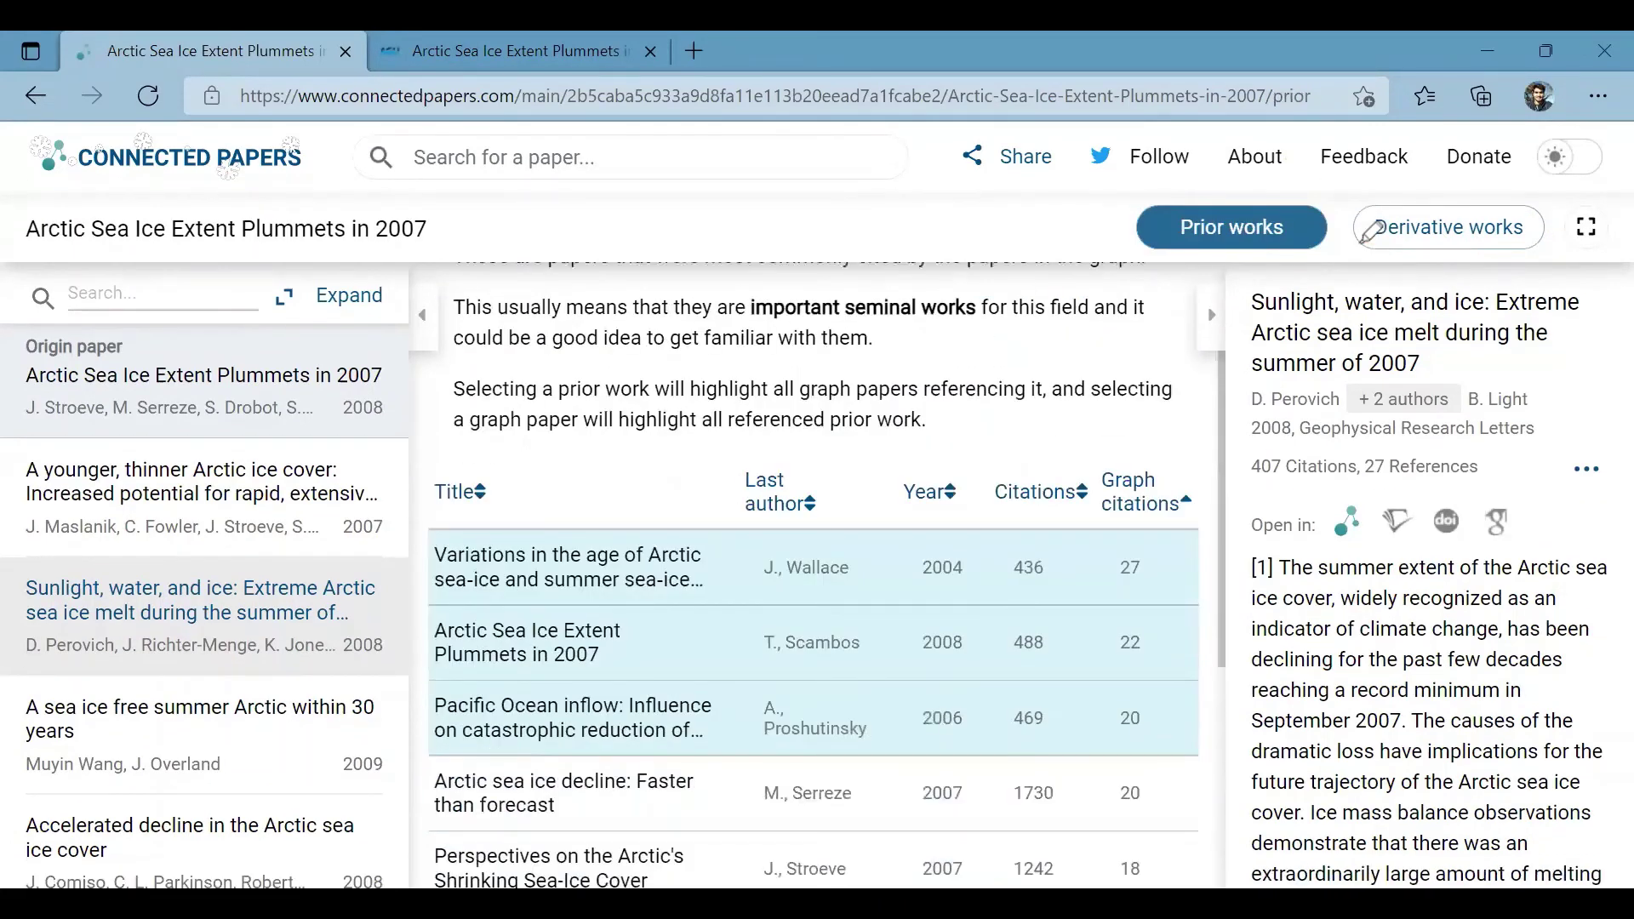
pyautogui.scroll(5, 813, 596)
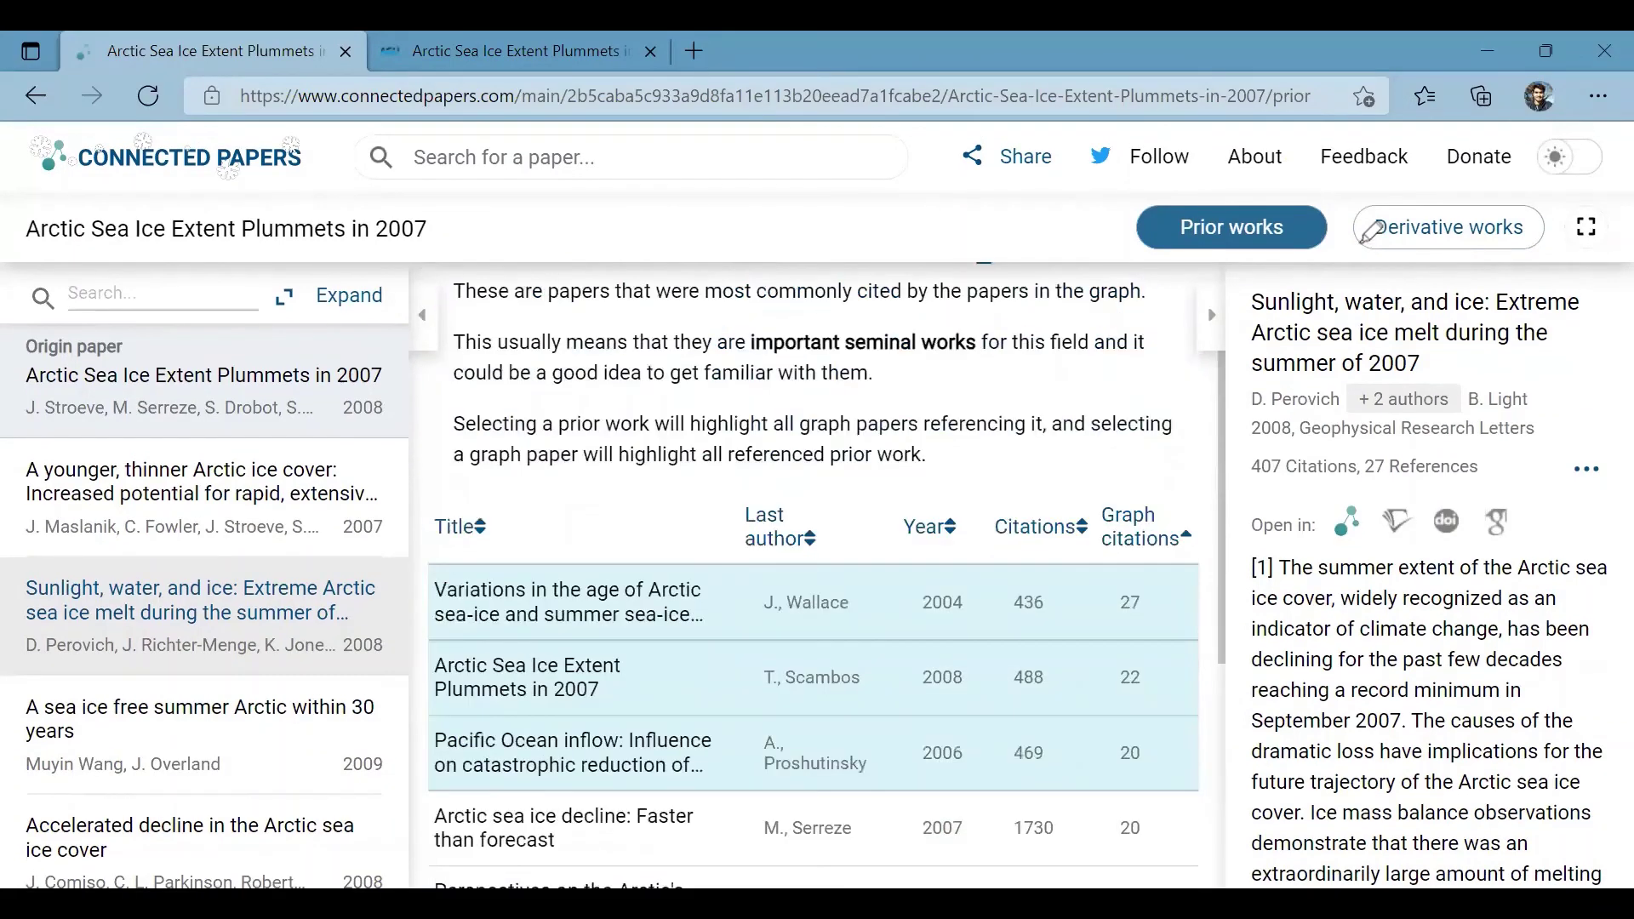
pyautogui.scroll(1, 812, 596)
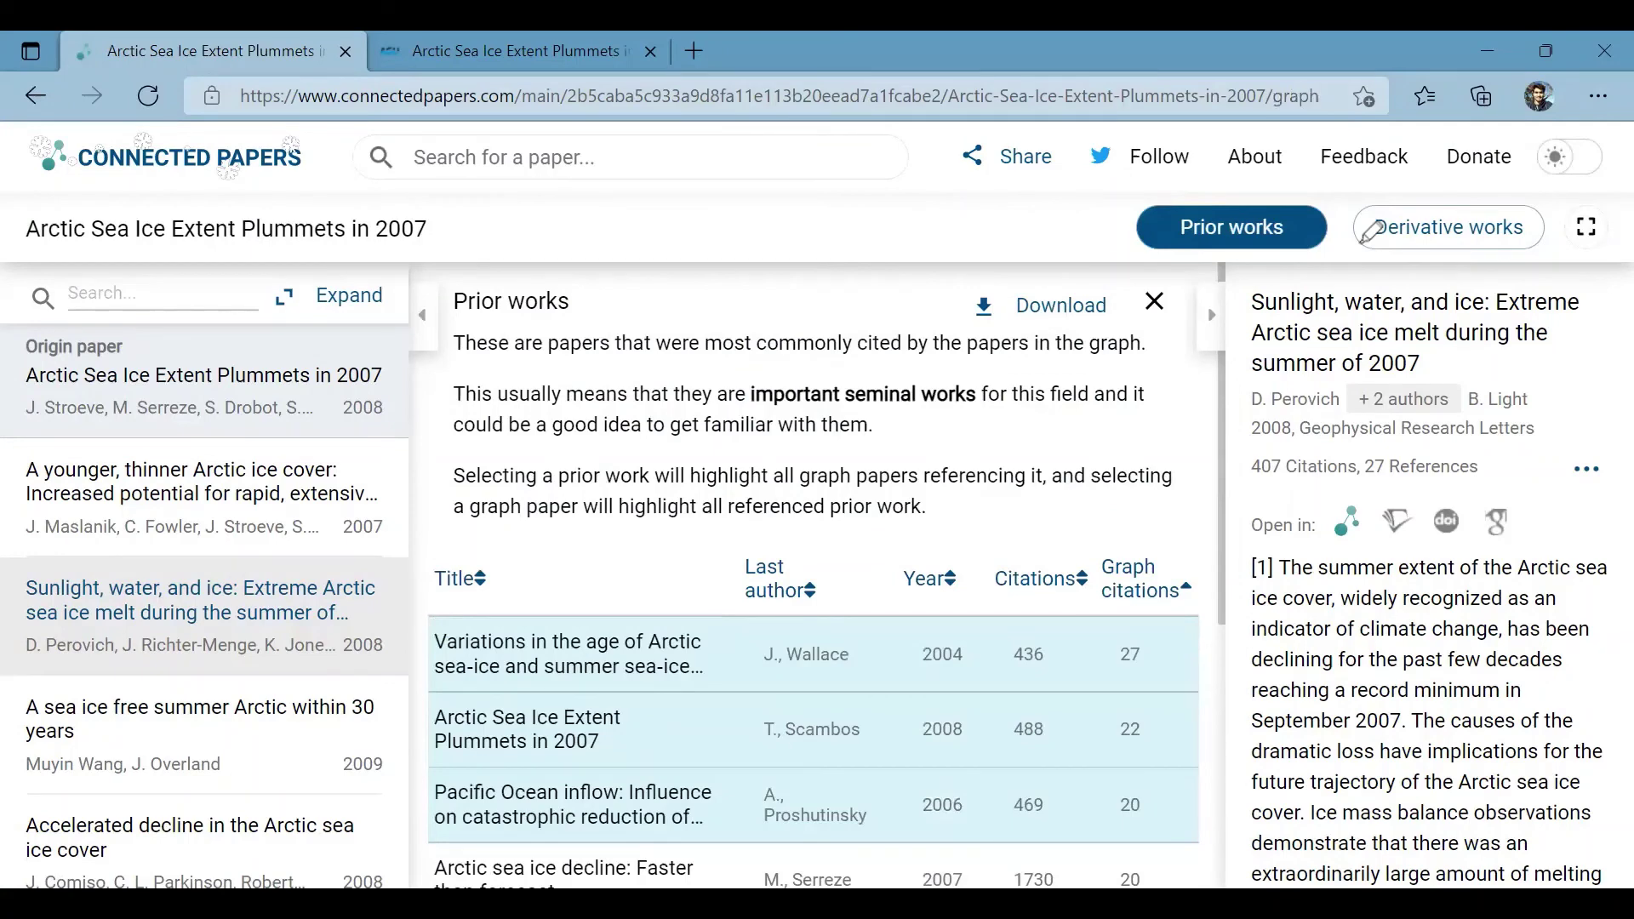
# Show the derivative works, review the table of papers by graph references, and return to the graph
pyautogui.click(1368, 232)
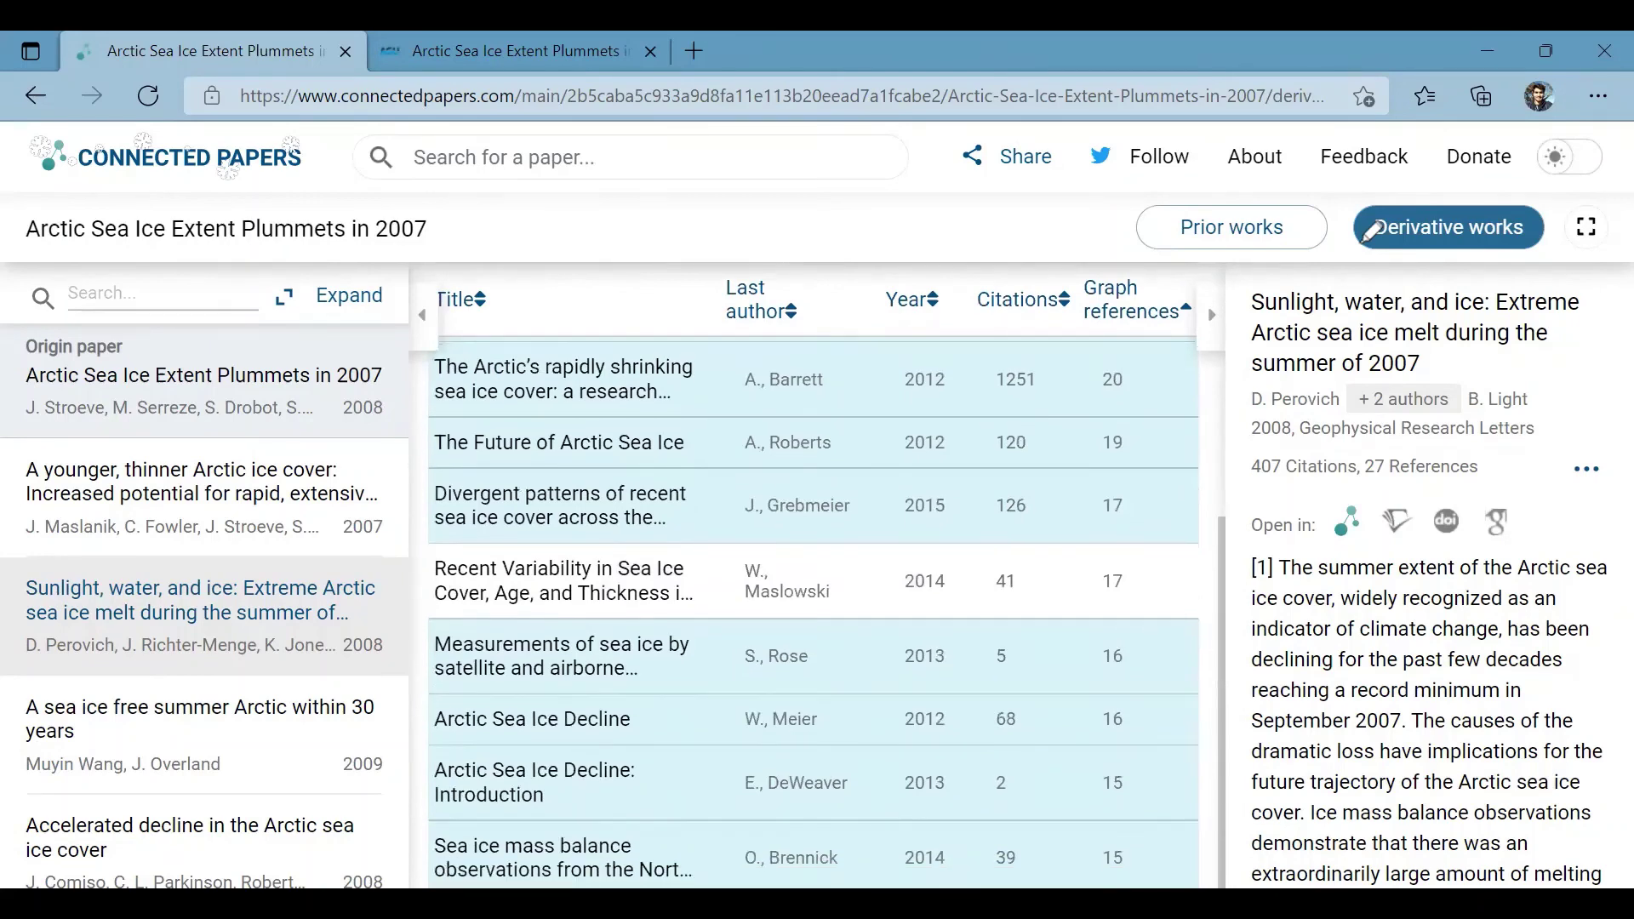
pyautogui.scroll(5, 813, 578)
pyautogui.click(1370, 231)
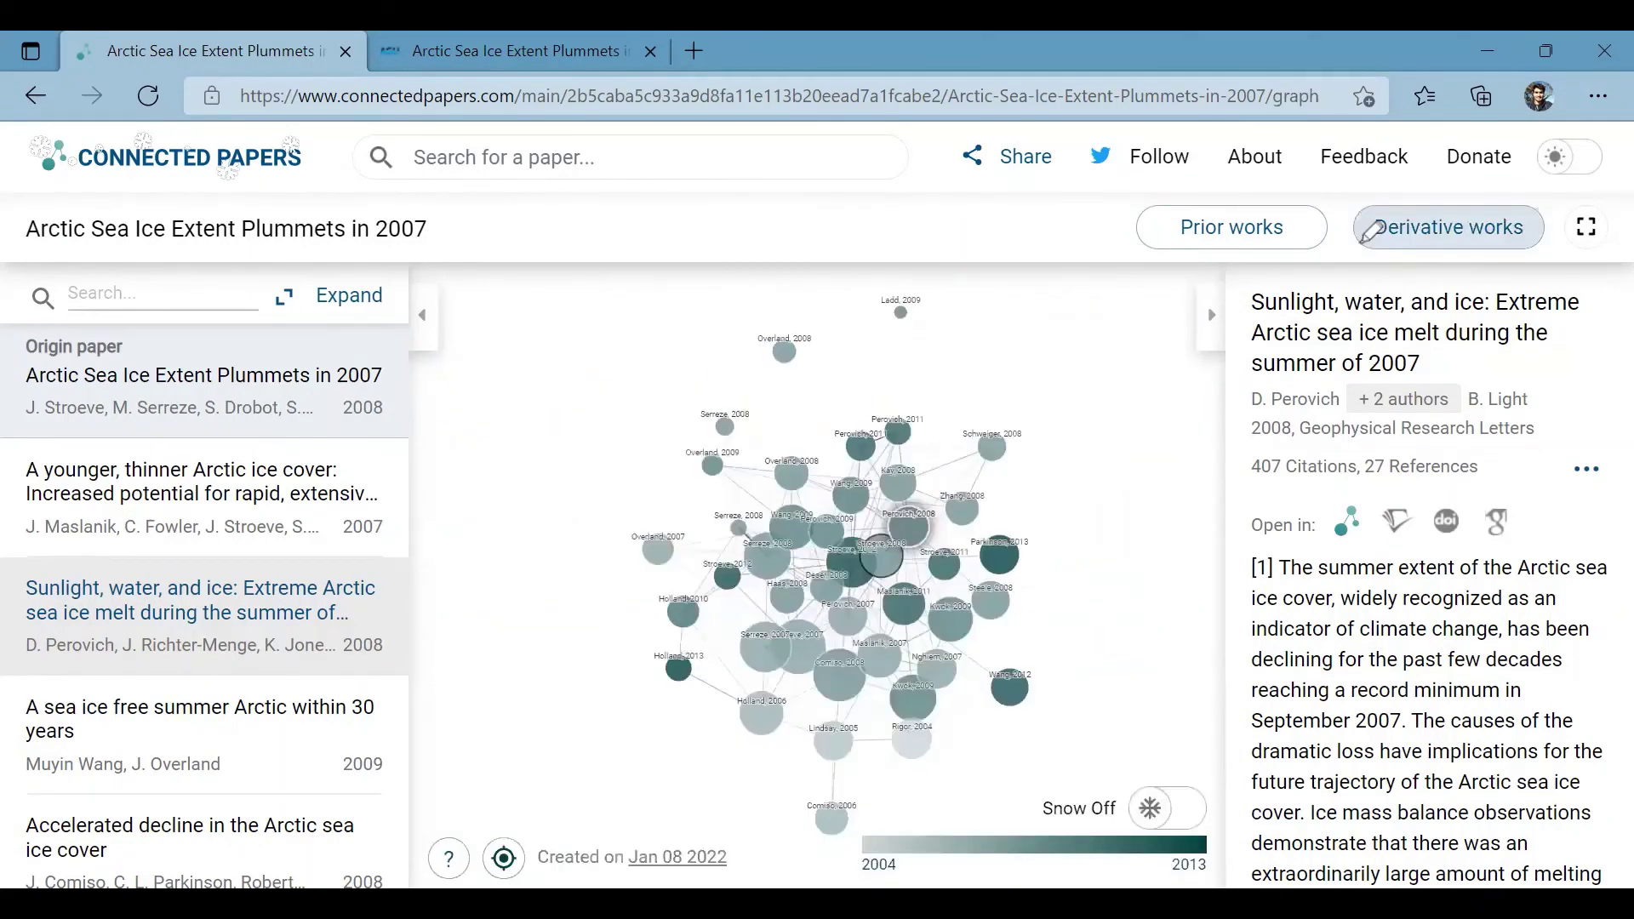